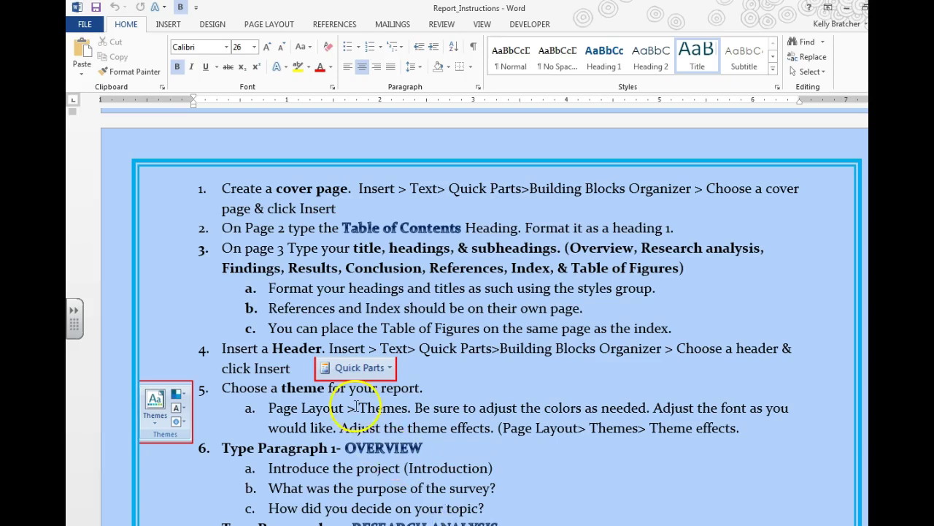
Select instruction 1, then view the cover page of the student_sample report.
left_click_drag(338, 207, 222, 187)
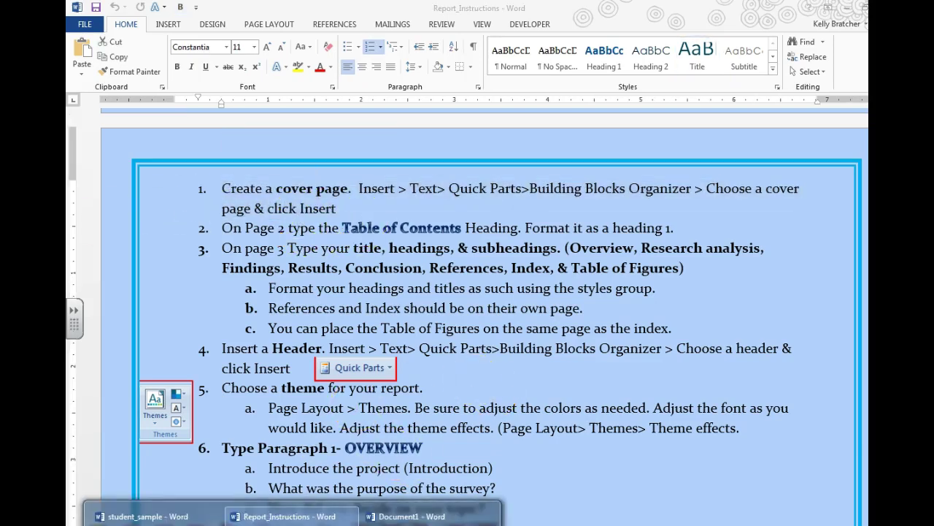
left_click(150, 511)
scroll(516, 431, "down", 3)
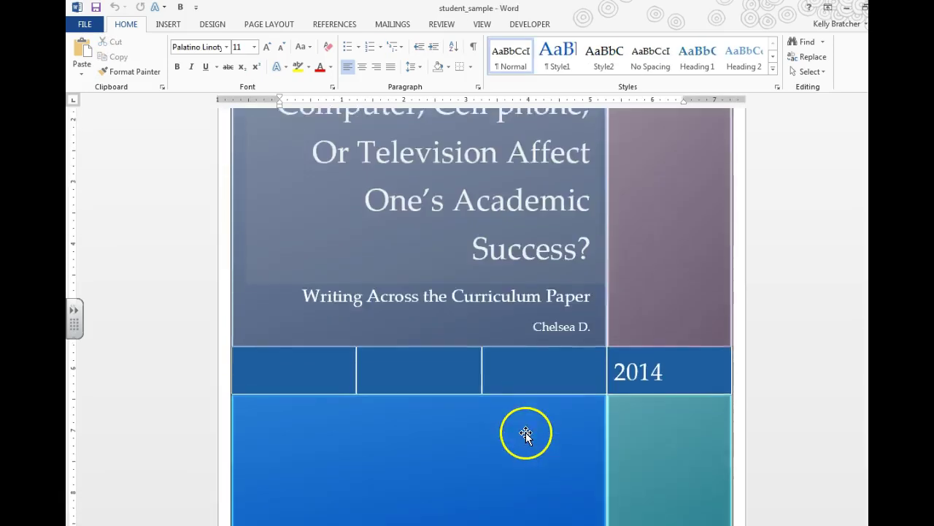
scroll(525, 433, "up", 3)
scroll(534, 448, "down", 1)
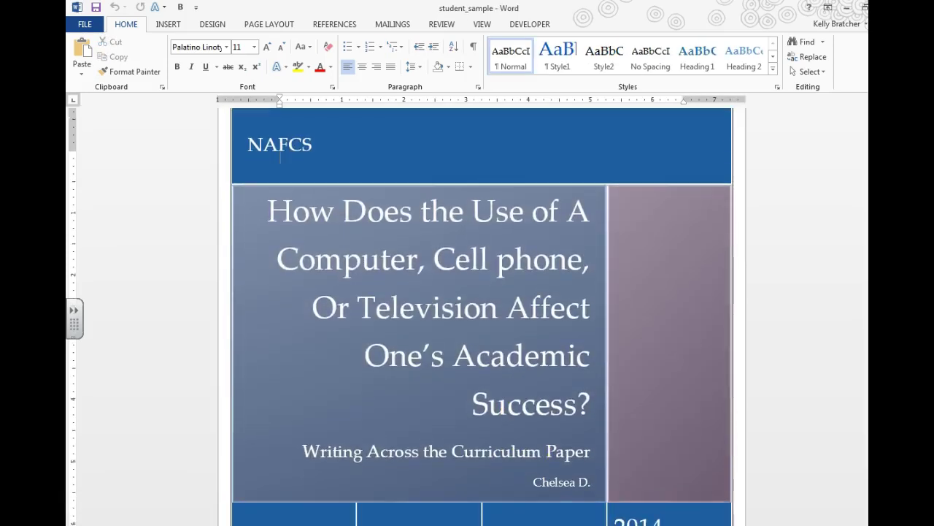
Add the Banded cover page to Document1 and select its title placeholder.
left_click(431, 512)
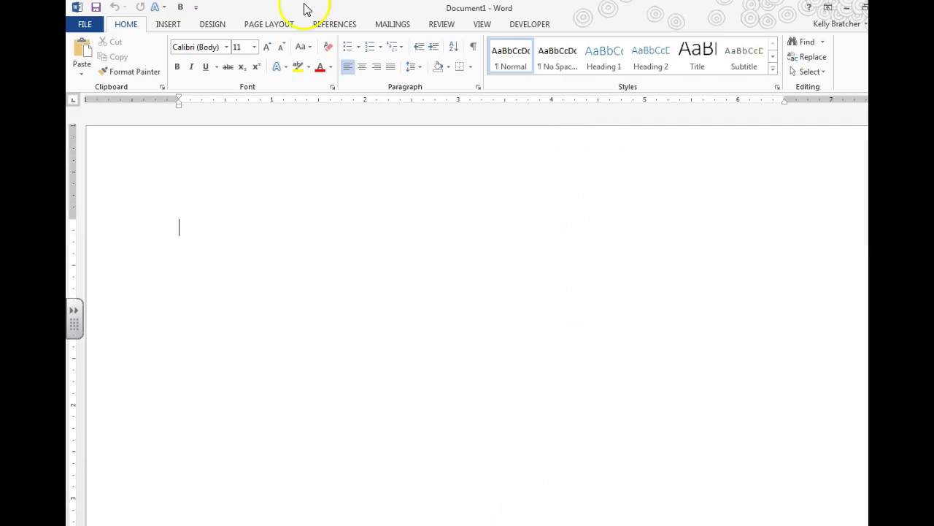
left_click(168, 24)
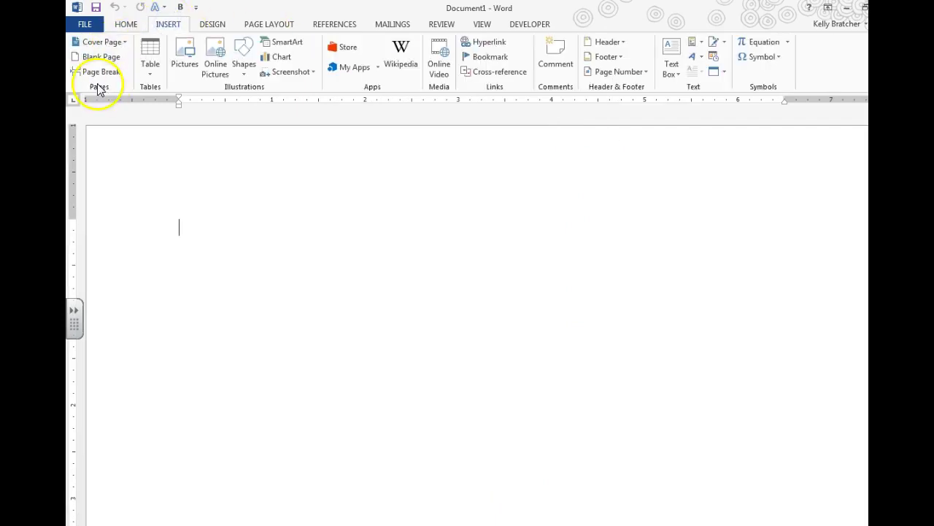
left_click(121, 41)
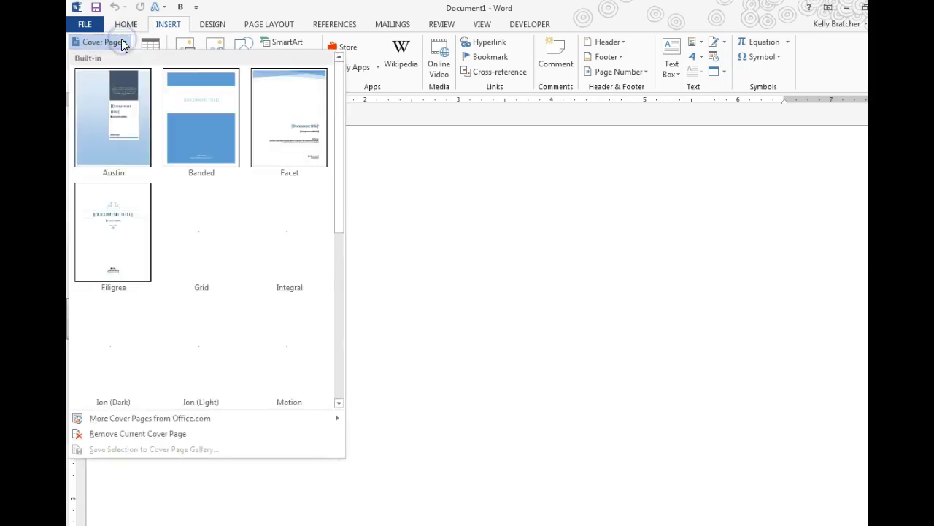
scroll(135, 250, "down", 3)
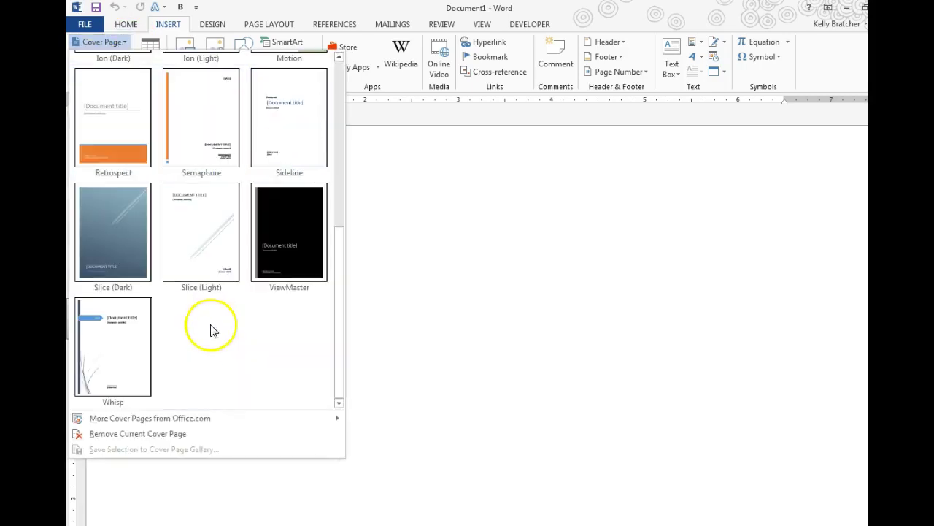
scroll(281, 241, "up", 3)
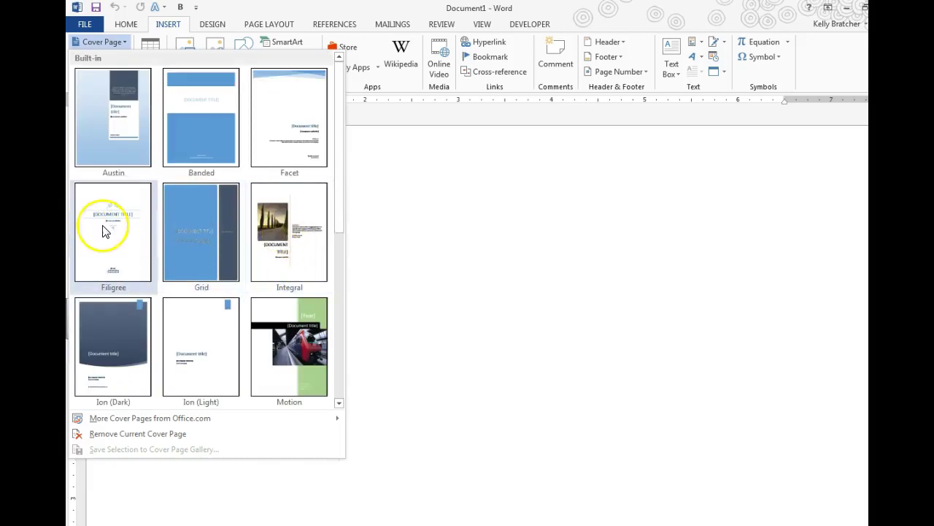
left_click(213, 137)
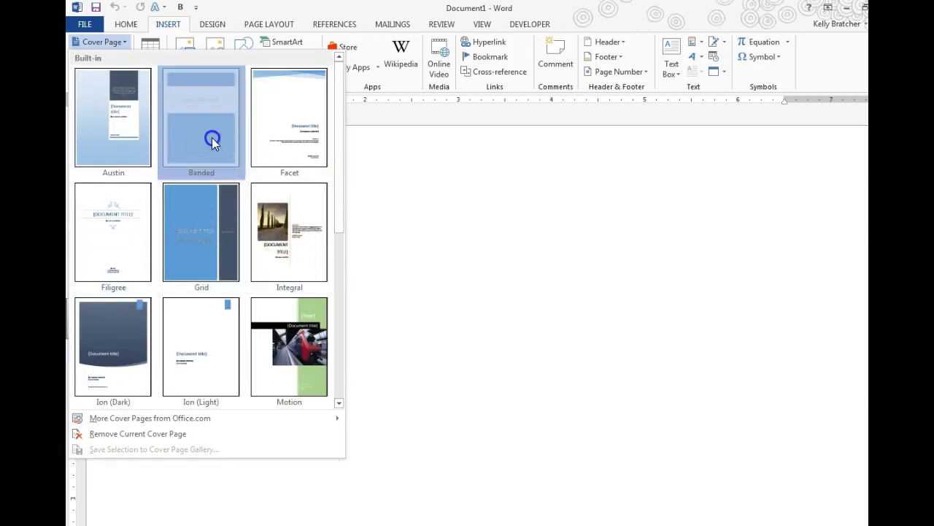
scroll(429, 387, "down", 2)
left_click(444, 362)
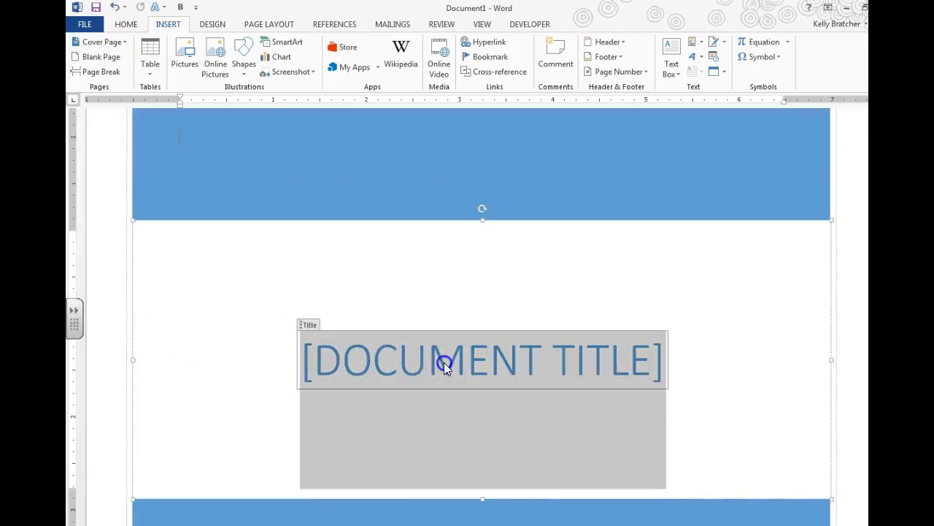
scroll(140, 346, "down", 15)
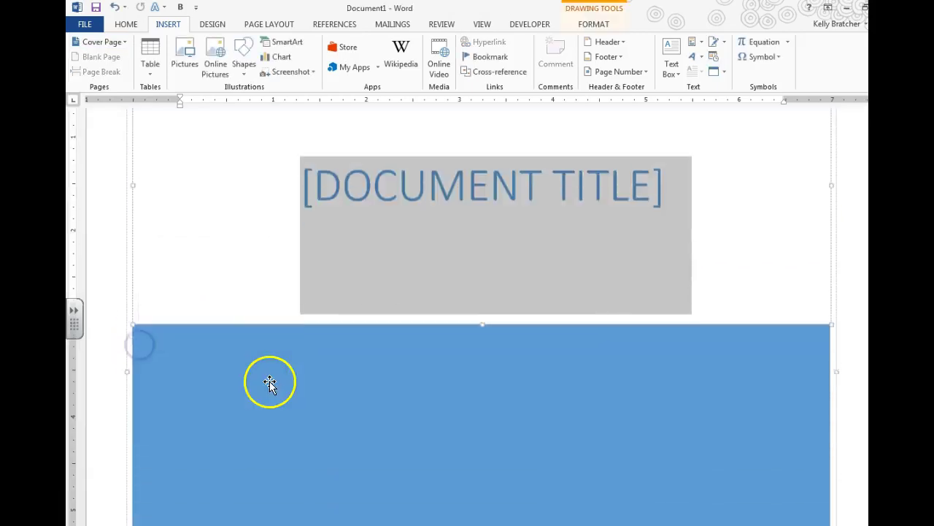
scroll(423, 306, "up", 3)
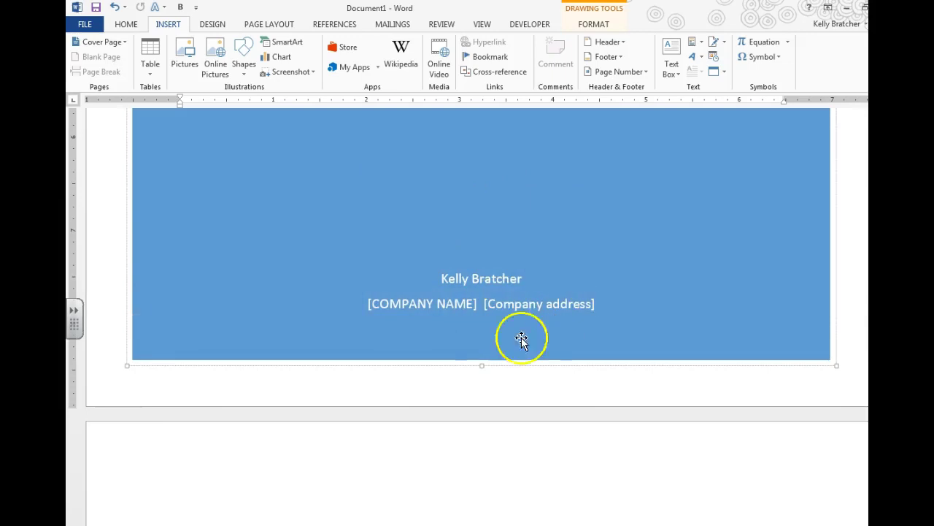
scroll(289, 464, "down", 5)
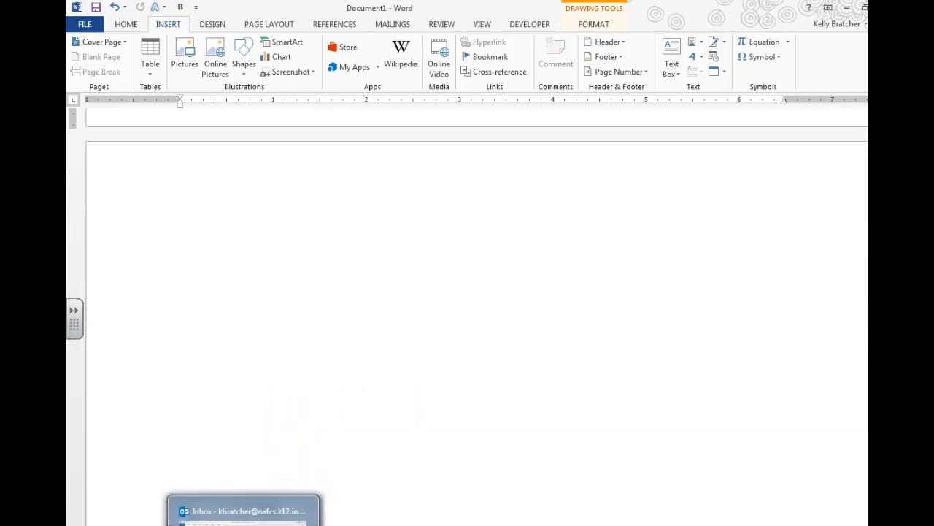
Strike through instruction 1 in Report_Instructions to mark it done.
left_click(278, 511)
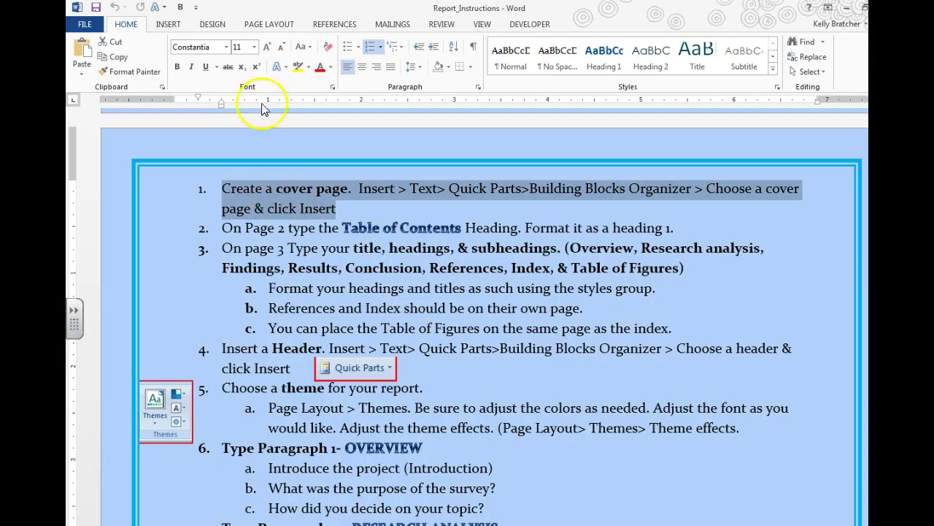
left_click(227, 66)
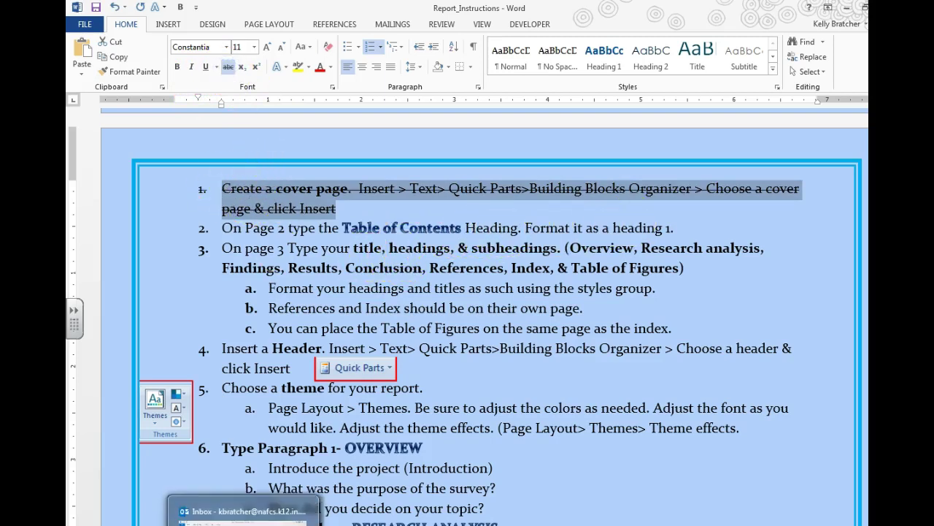
left_click(347, 511)
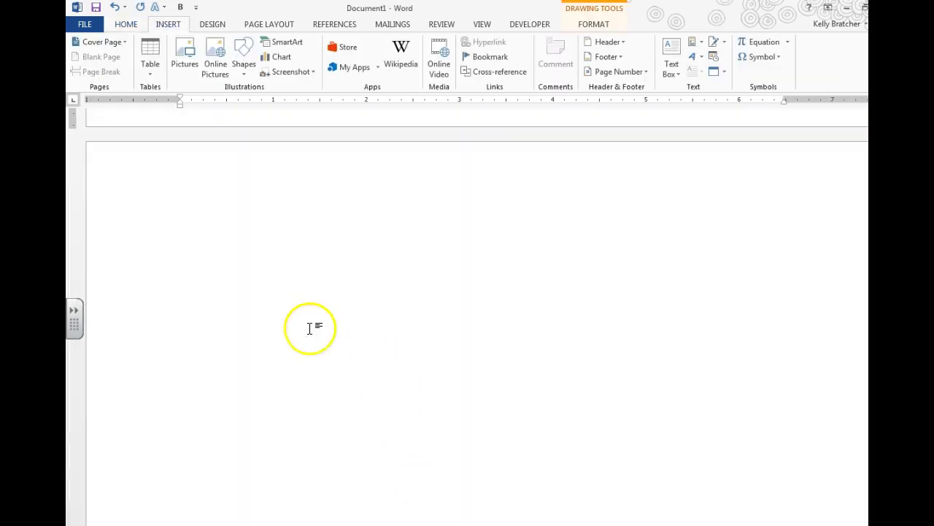
Make 'Table of Contents' a Heading 1 on page 2, followed by a page break.
left_click(212, 248)
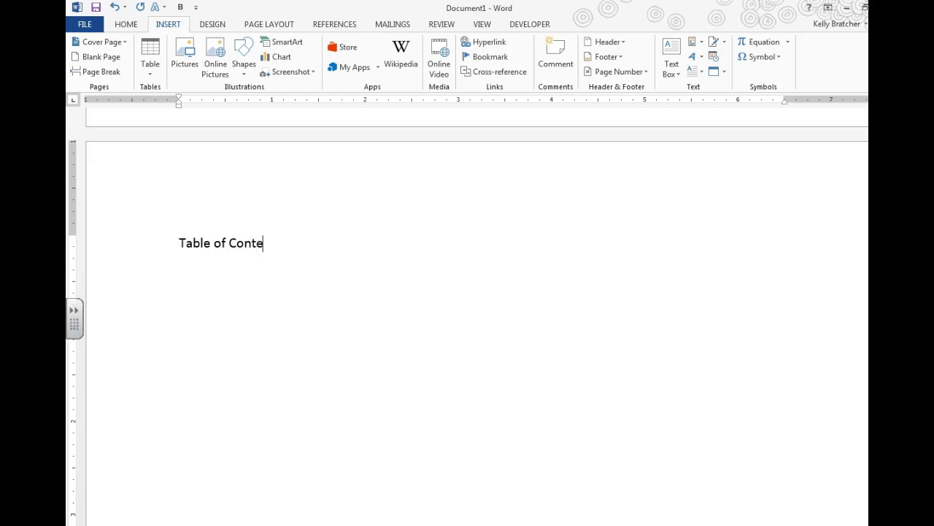
triple_click(248, 246)
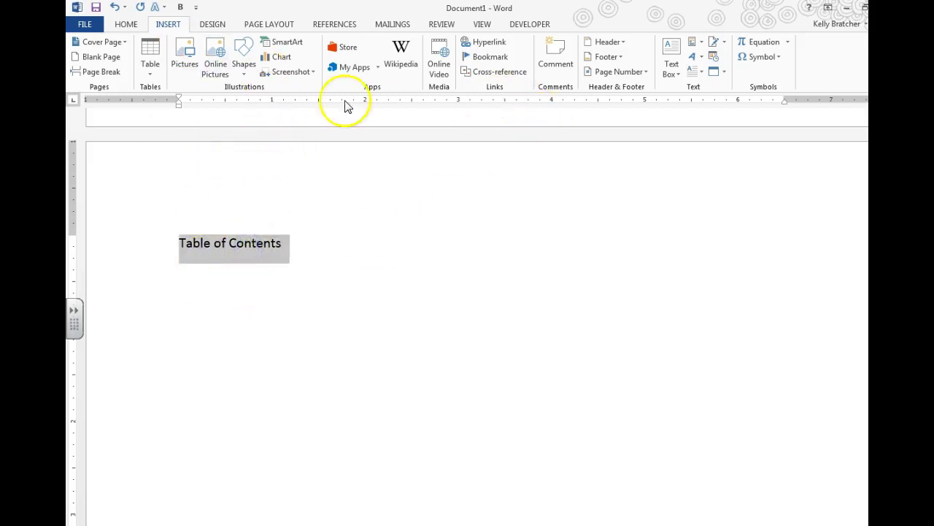
left_click(122, 24)
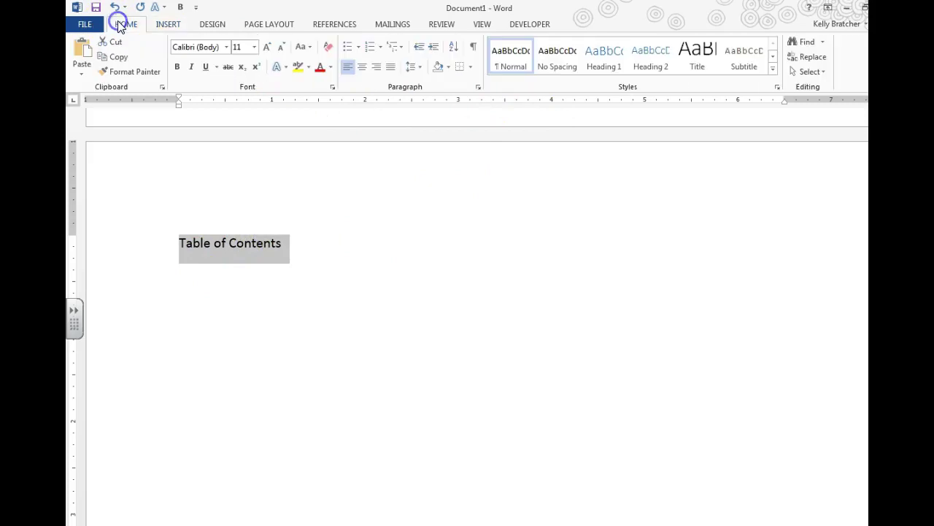
left_click(605, 65)
left_click(418, 247)
key("Return")
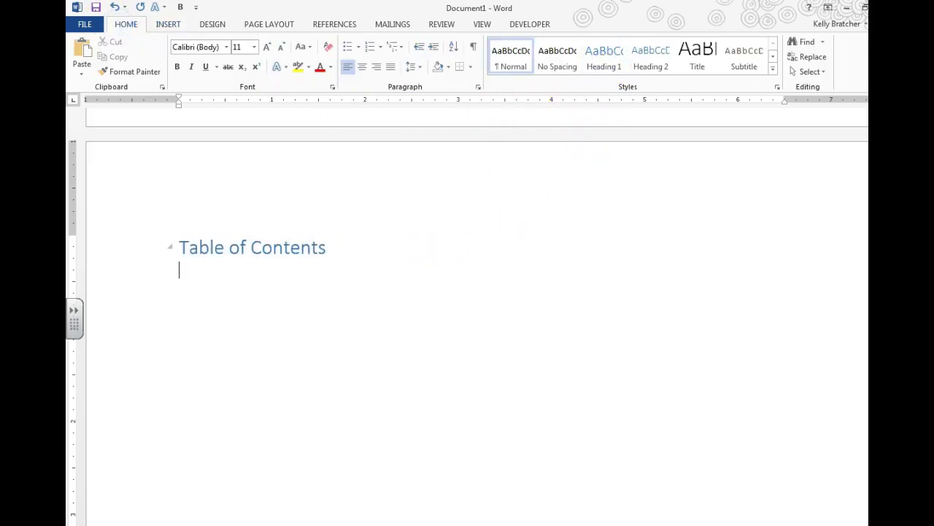
scroll(415, 244, "down", 15)
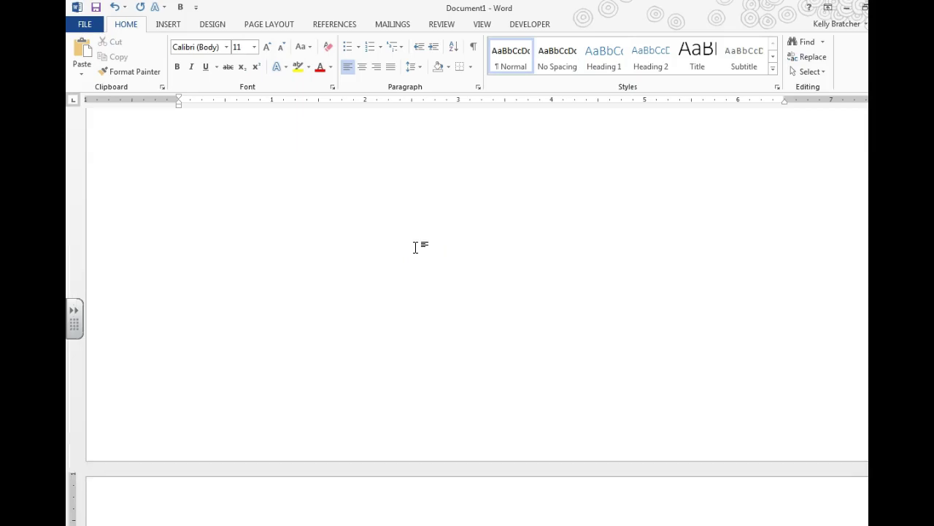
key("ctrl+Return")
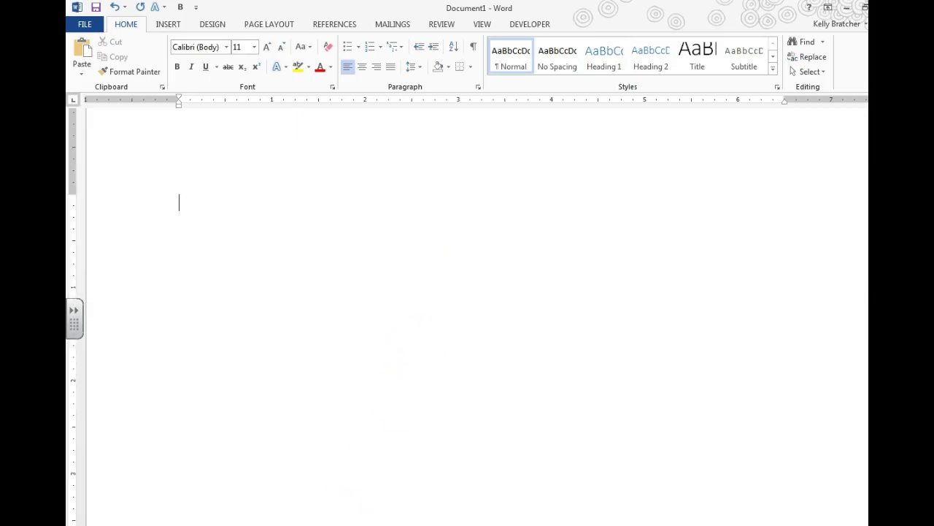
Strike through instruction 2 in Report_Instructions to mark it done.
left_click(263, 511)
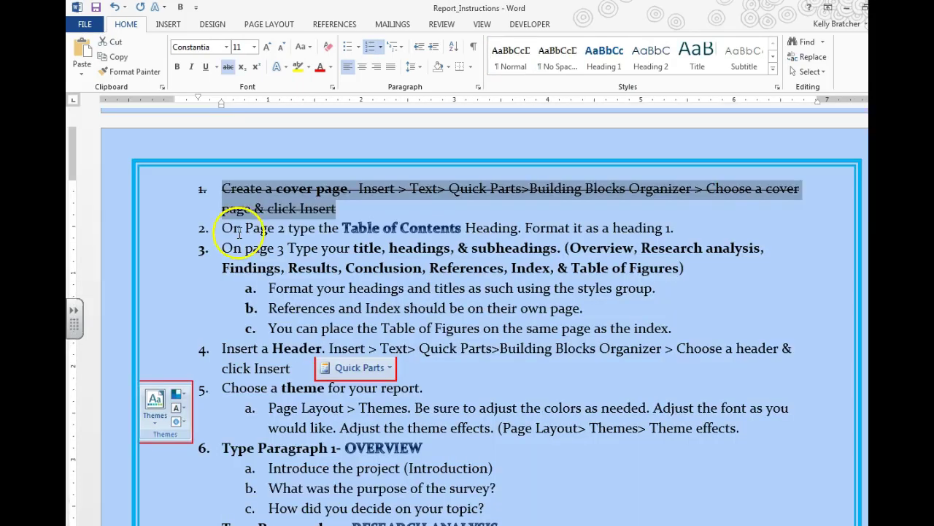
left_click_drag(239, 232, 760, 232)
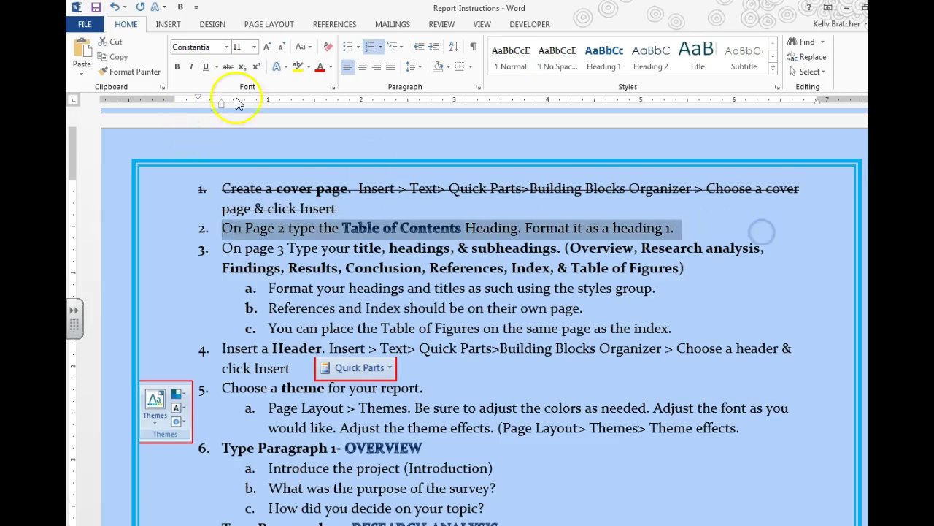
left_click(227, 67)
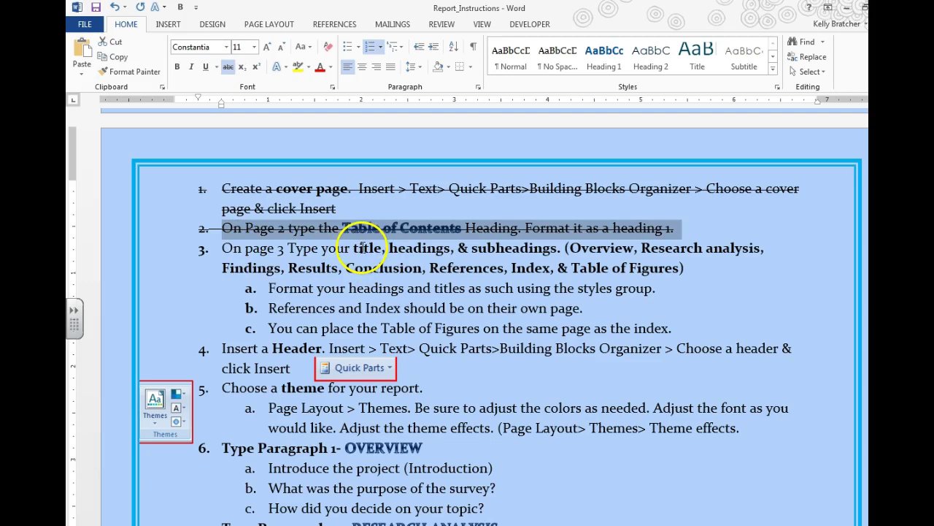
Copy the list of report headings from the instructions.
left_click(572, 249)
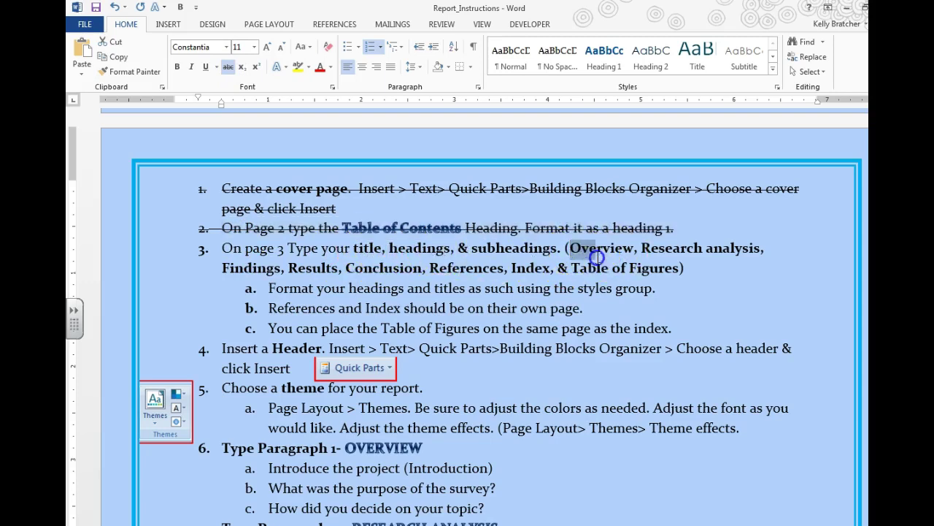
left_click_drag(597, 257, 650, 272)
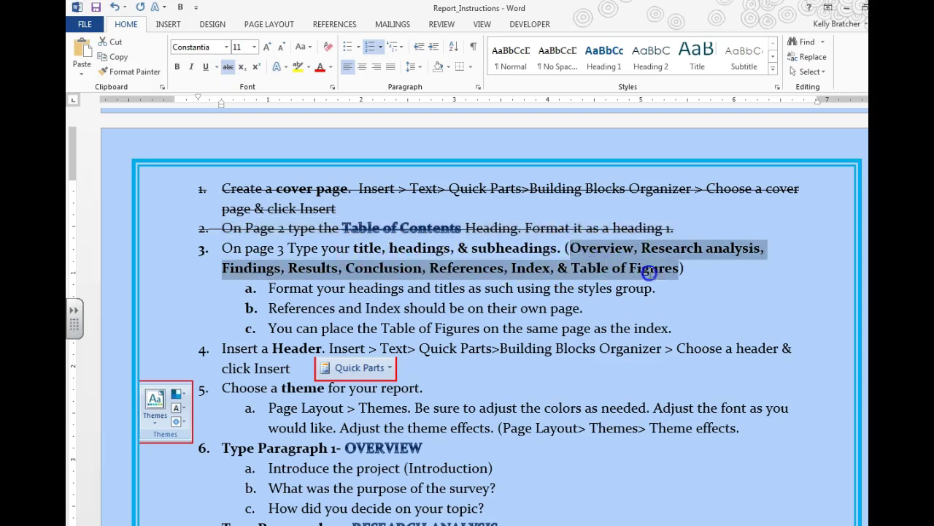
right_click(606, 246)
left_click(632, 270)
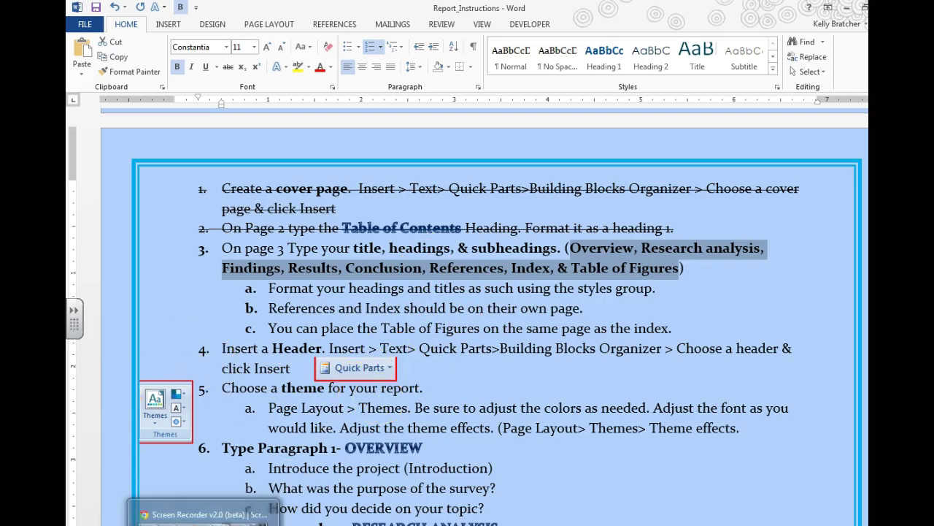
Paste the headings into Document1, splitting Overview and 'Research Analysis' onto separate lines.
left_click(291, 524)
left_click(412, 515)
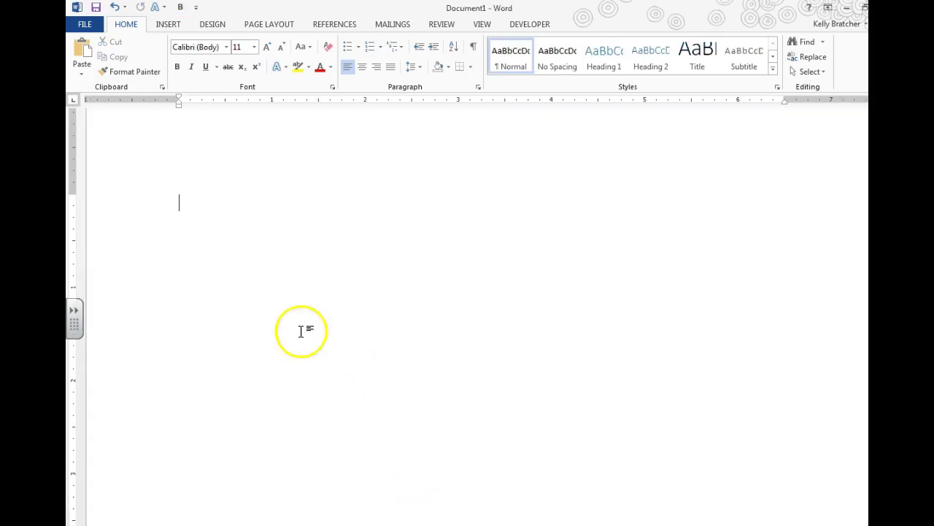
key("ctrl+v")
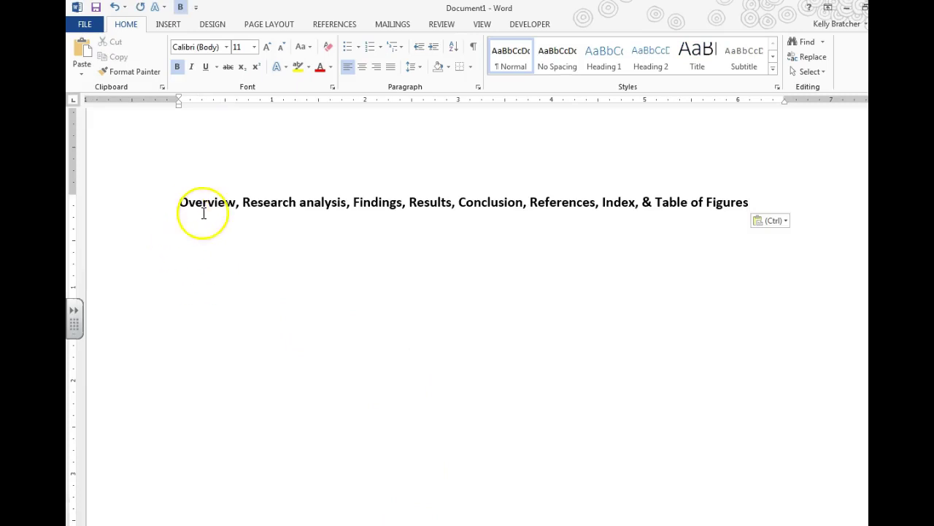
left_click(235, 203)
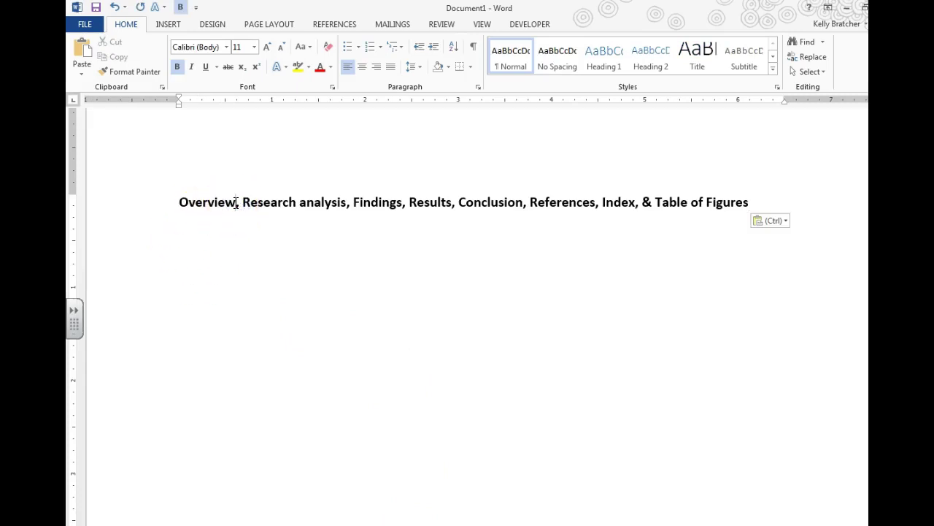
key("BackSpace")
key("Return")
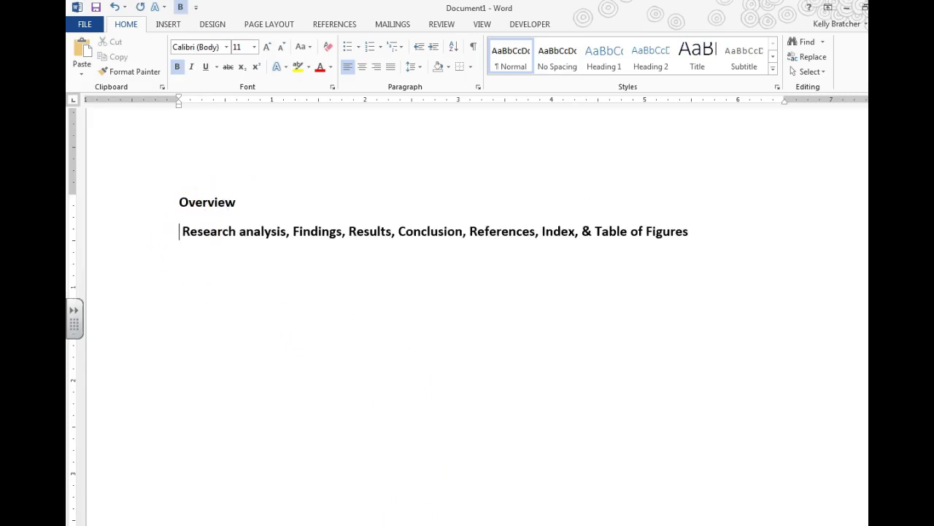
left_click(242, 232)
key("BackSpace")
type("A")
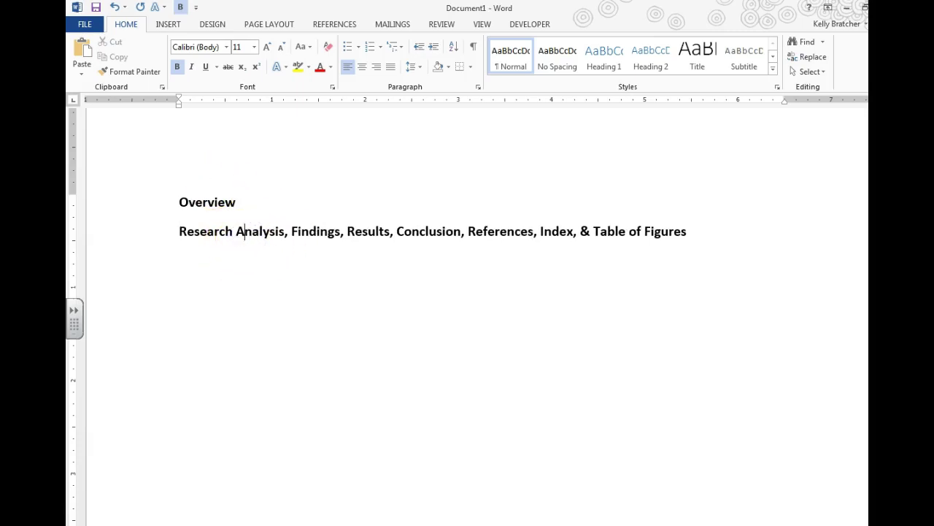
left_click(284, 231)
key("Delete")
key("Delete")
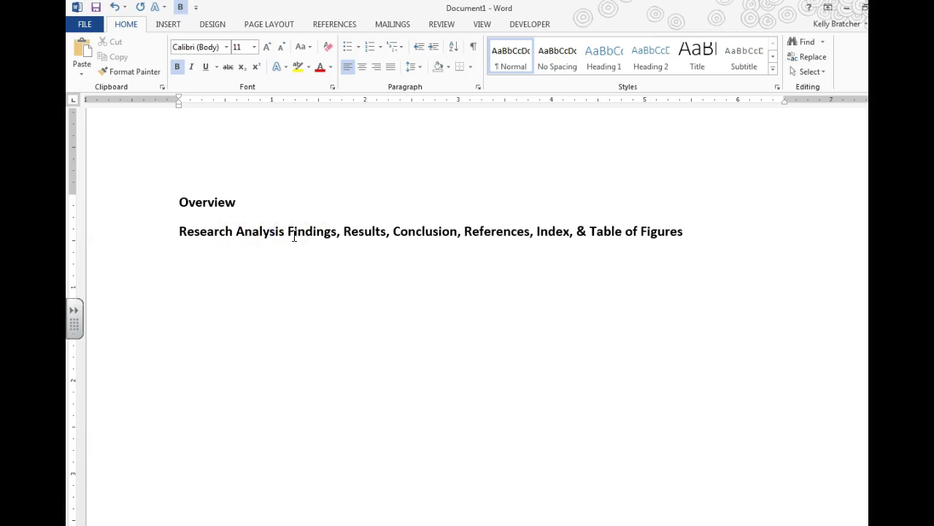
key("Return")
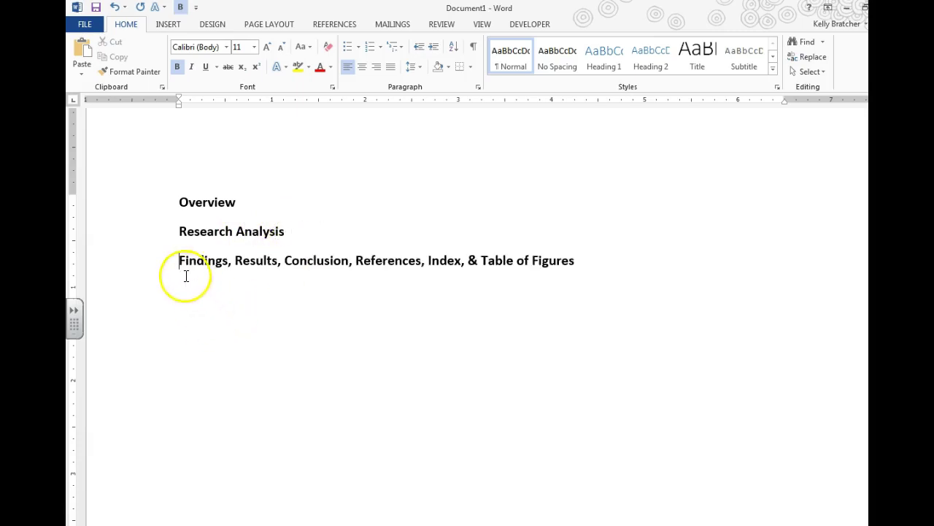
Put Findings, Results, Conclusion, References, Index and Table of Figures on separate lines without commas.
left_click(227, 261)
key("Delete")
key("Delete")
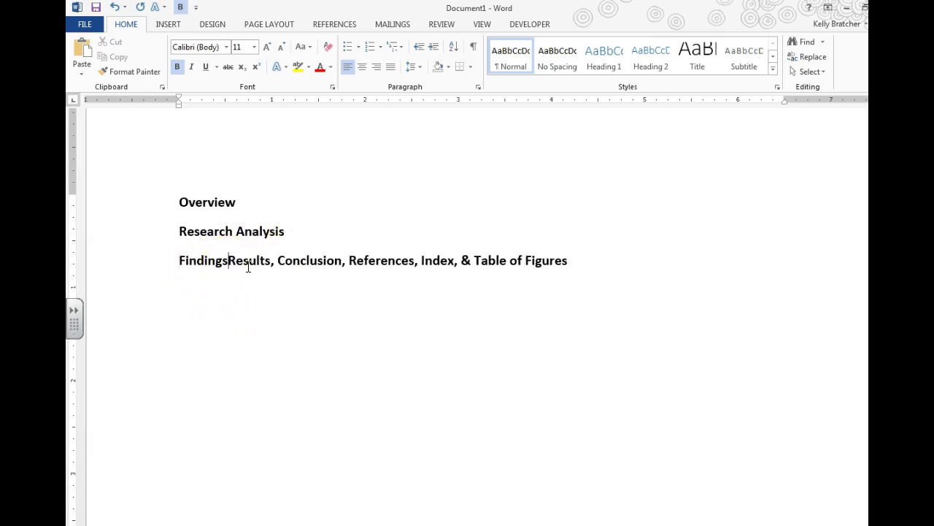
key("Return")
left_click(222, 290)
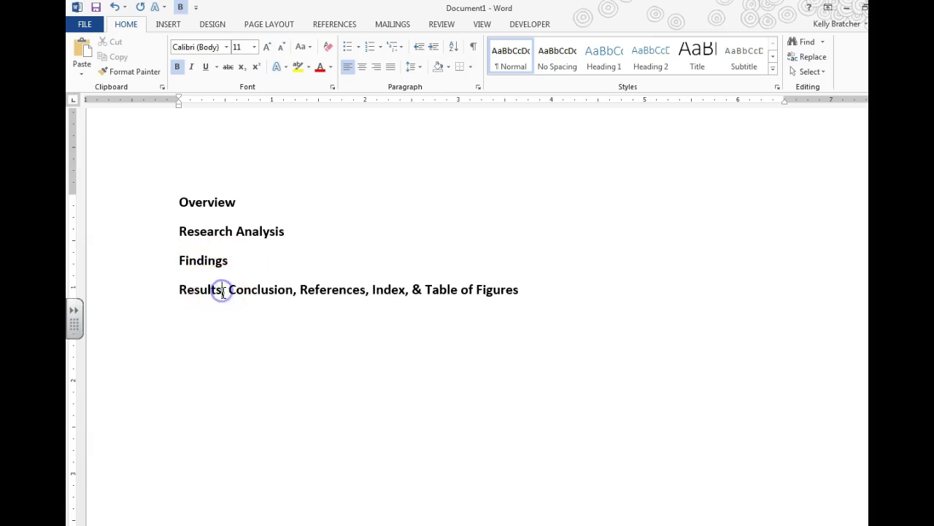
key("Delete")
key("Delete")
key("Return")
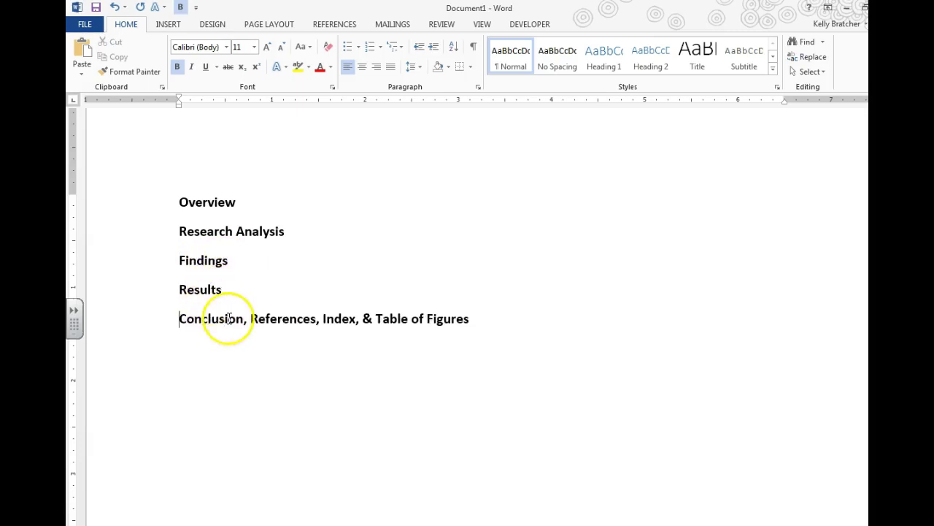
key("Delete")
key("Delete")
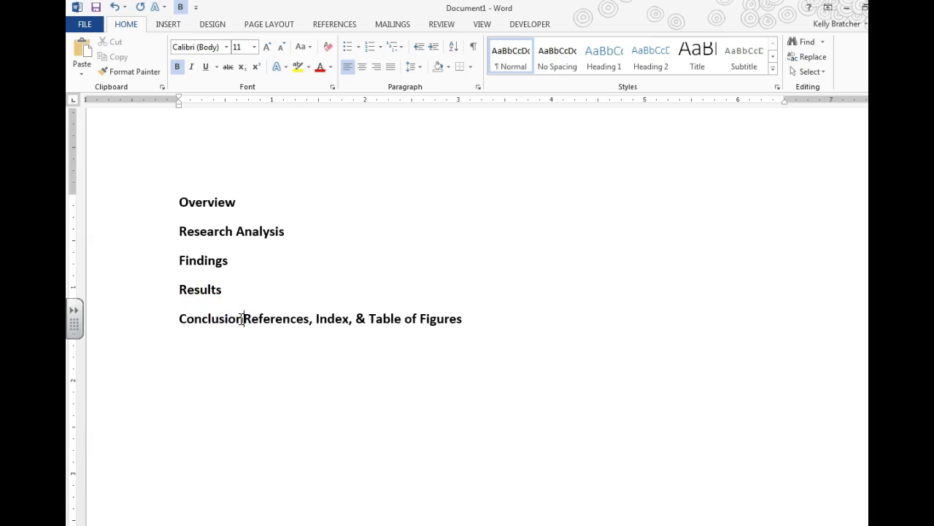
key("Return")
left_click(245, 348)
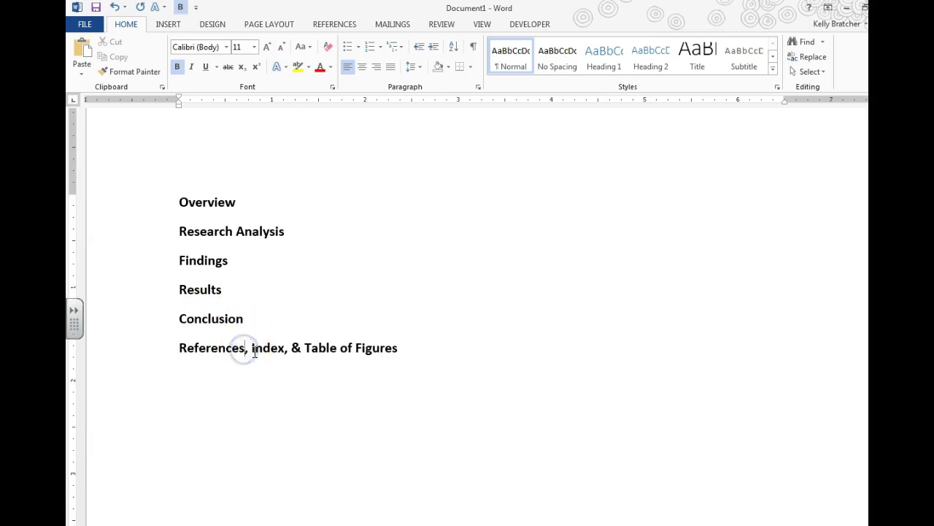
key("Return")
key("Delete")
key("Delete")
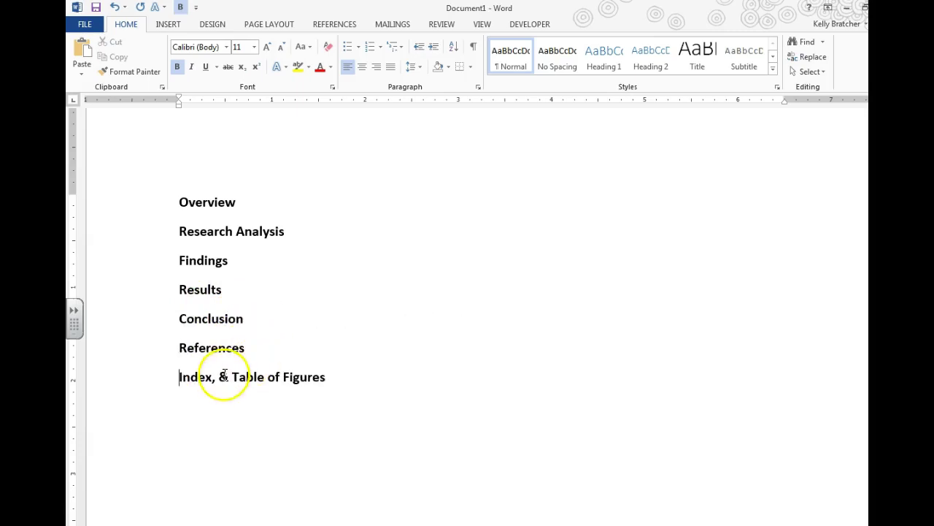
key("Delete")
key("Delete")
key("Delete")
key("Delete")
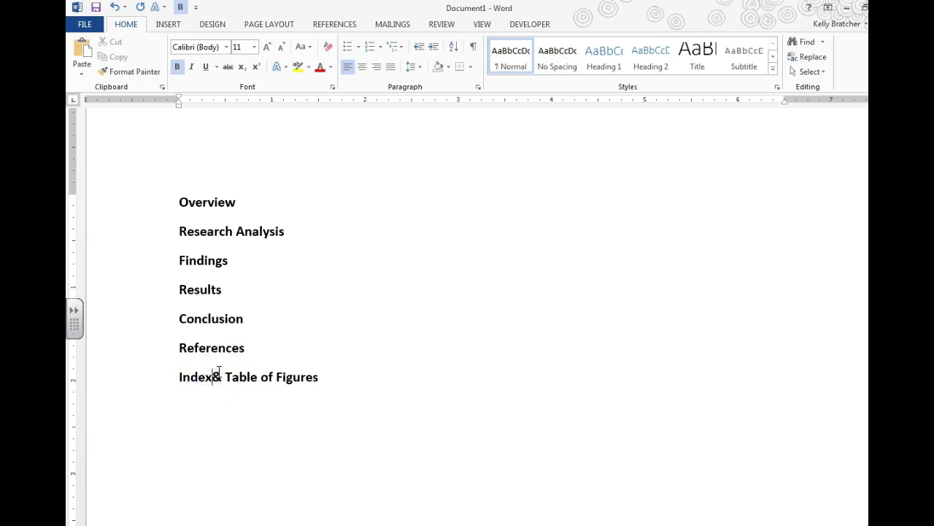
key("Return")
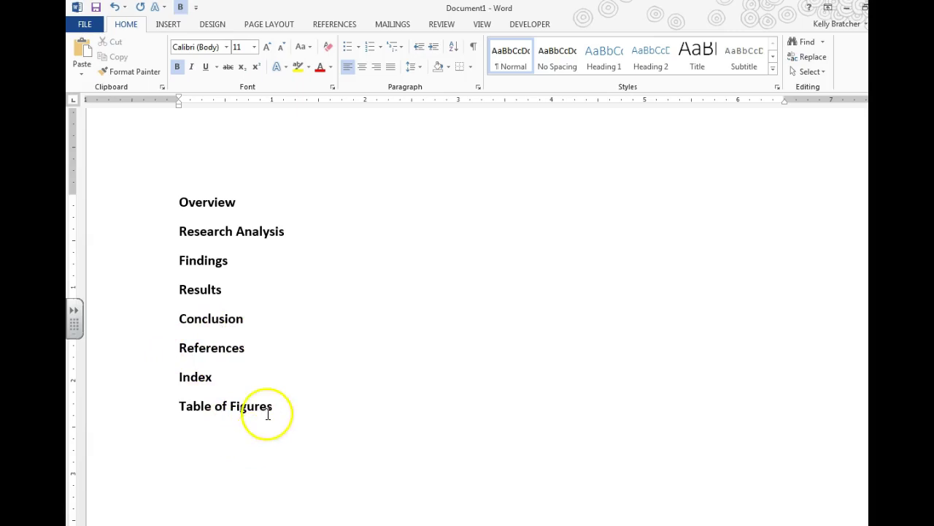
Unbold all eight heading lines and apply the Heading 1 style.
left_click_drag(268, 414, 153, 204)
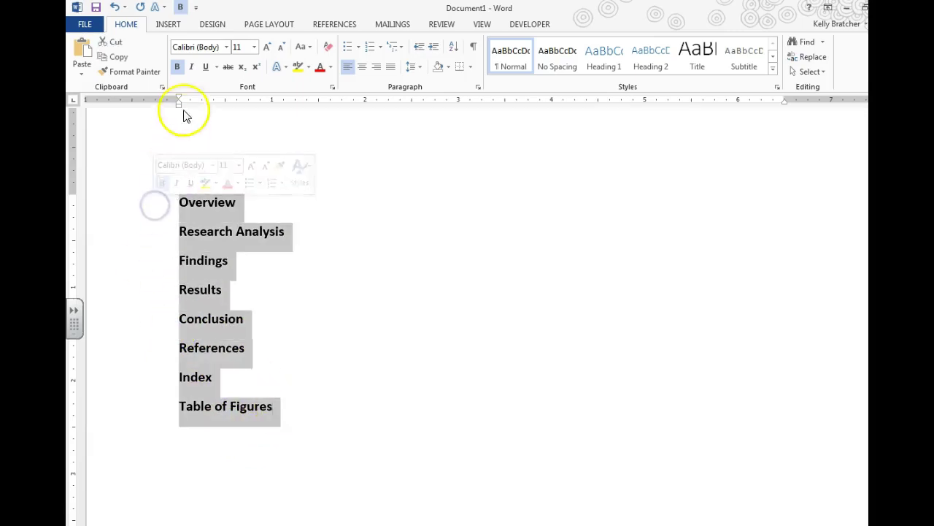
left_click(177, 67)
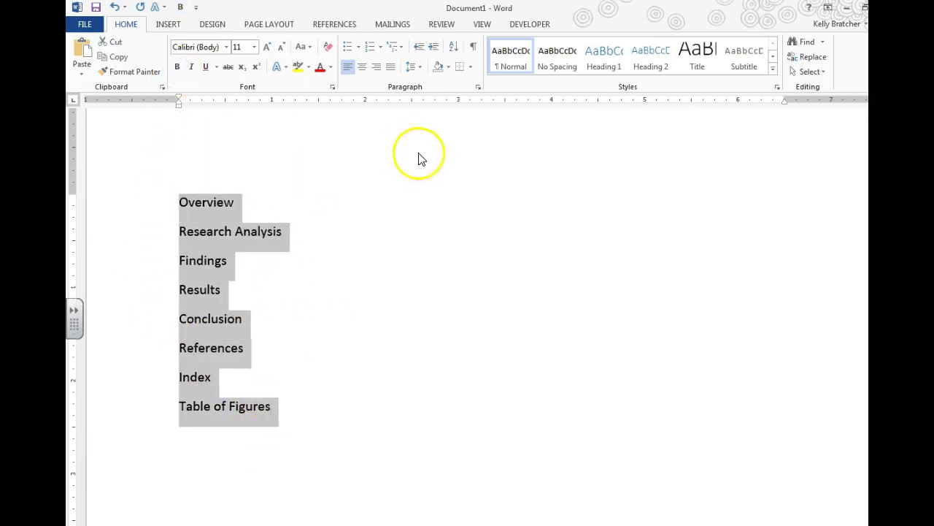
left_click(608, 62)
Insert page breaks so References and Index each start a new page.
left_click(397, 404)
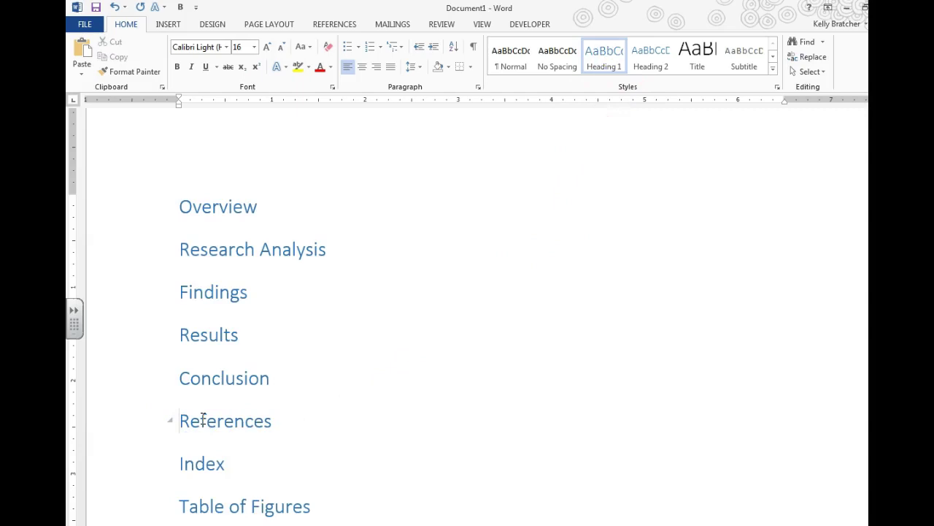
key("ctrl+Return")
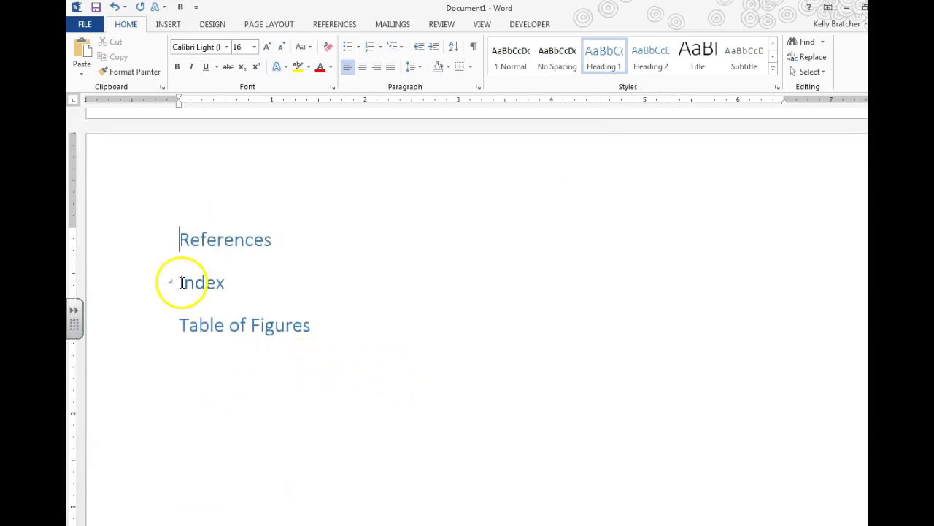
left_click(182, 283)
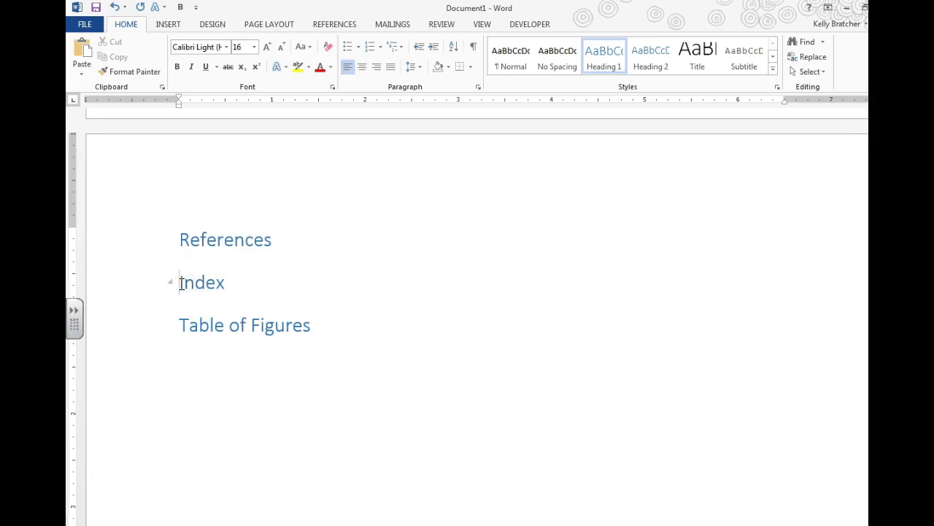
key("ctrl+Return")
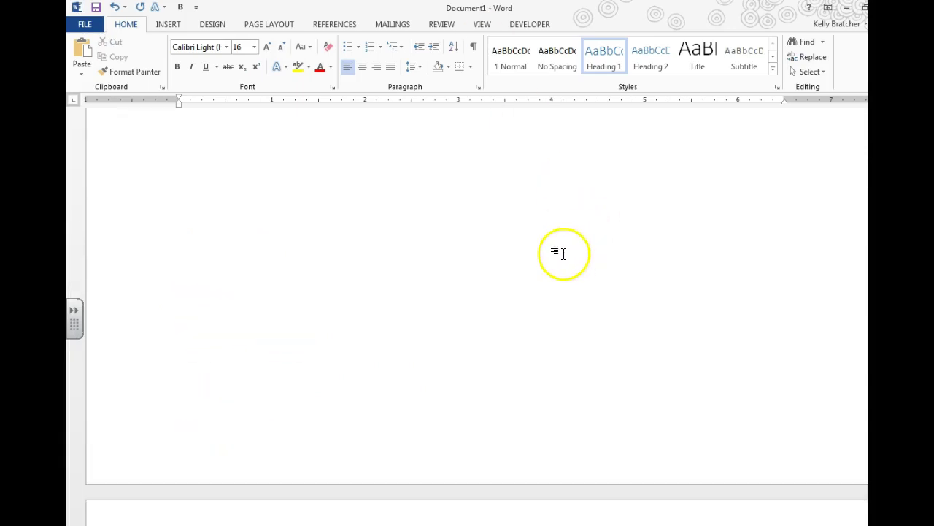
scroll(563, 254, "down", 10)
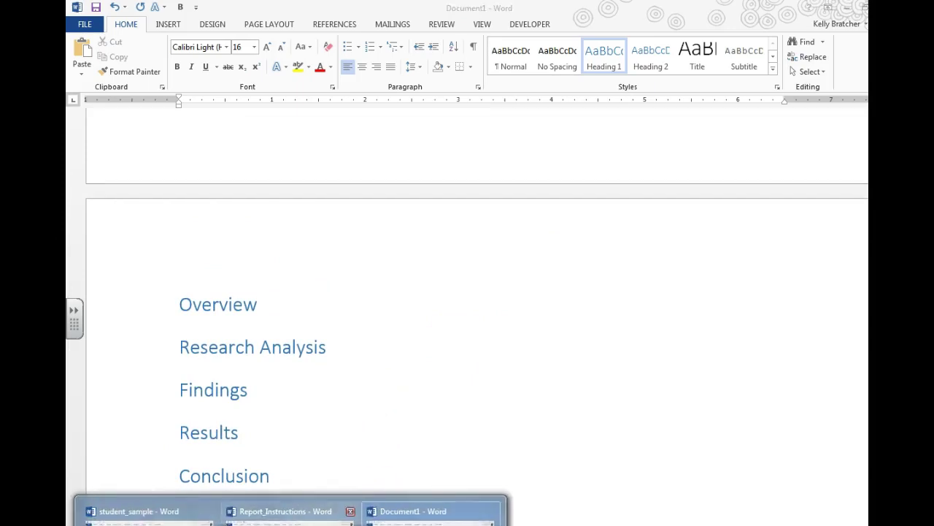
Strike through instruction 3 and its three sub-points in Report_Instructions.
left_click(284, 511)
left_click(291, 292)
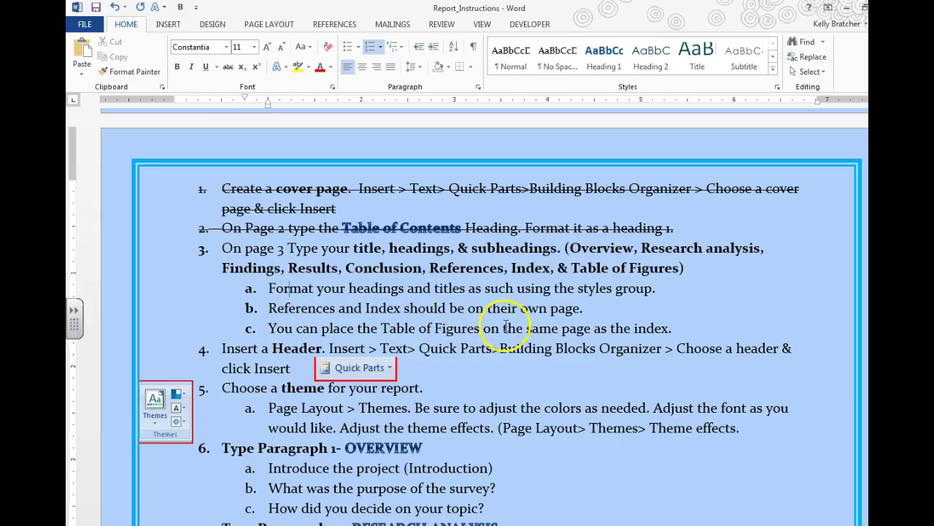
left_click_drag(687, 328, 201, 254)
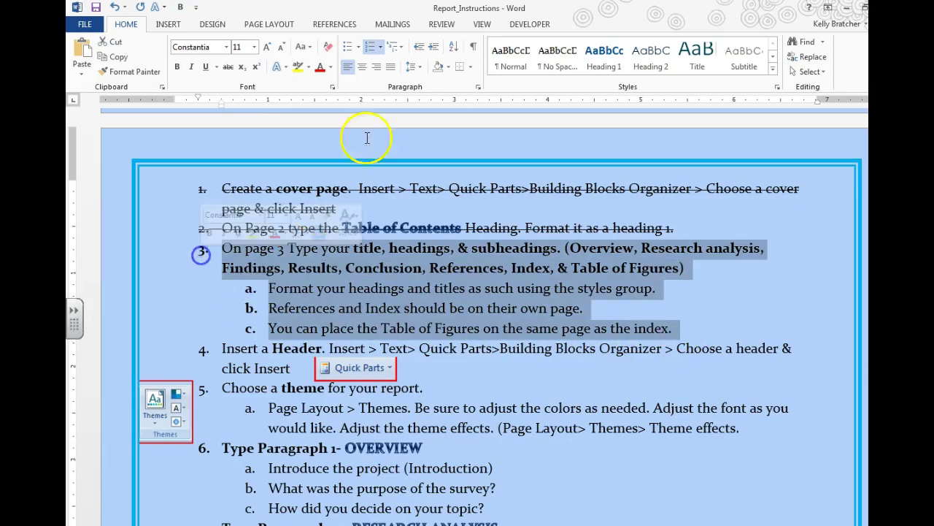
left_click(227, 66)
Select the whole item 4 header instruction.
scroll(233, 276, "down", 3)
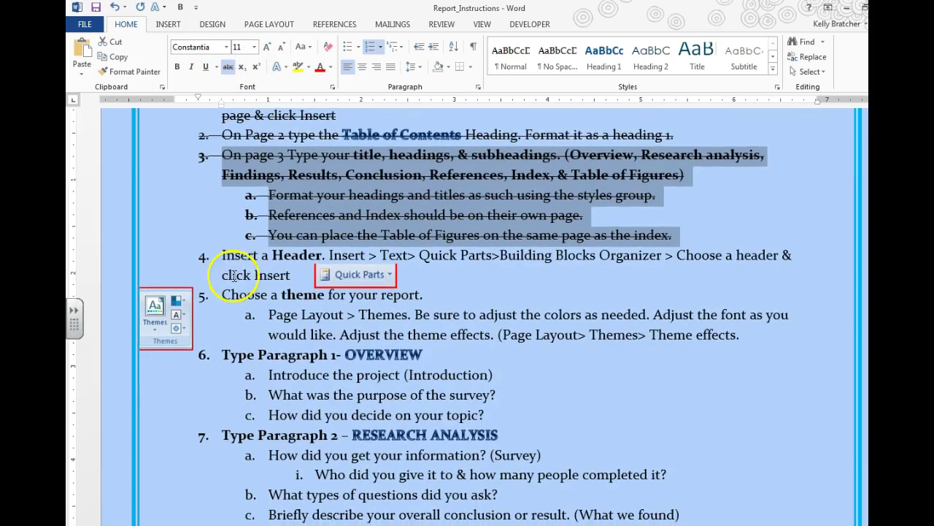
left_click(233, 260)
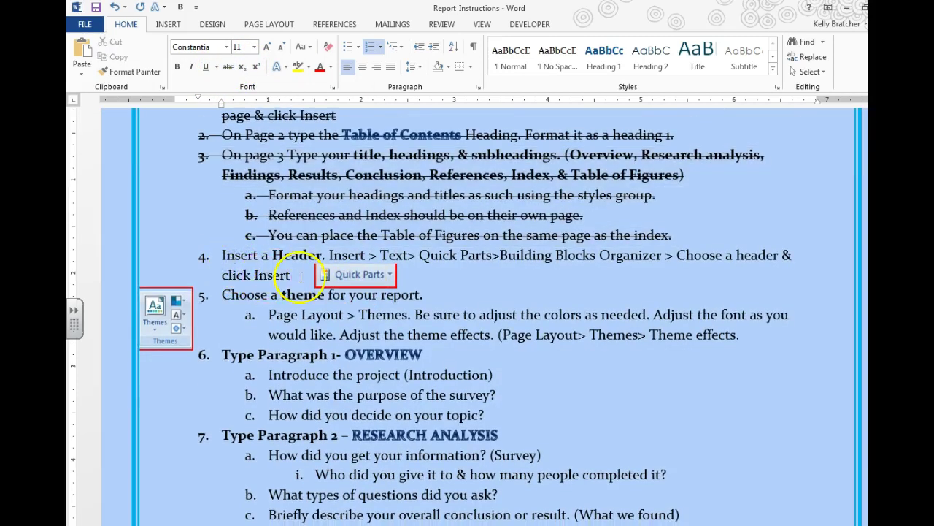
left_click_drag(291, 276, 214, 257)
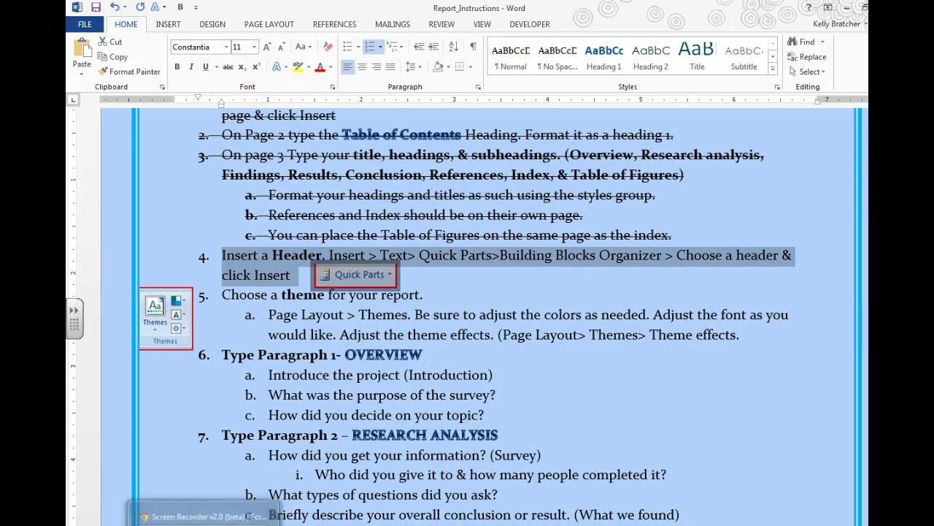
Insert the Retrospect header into the report.
left_click(394, 509)
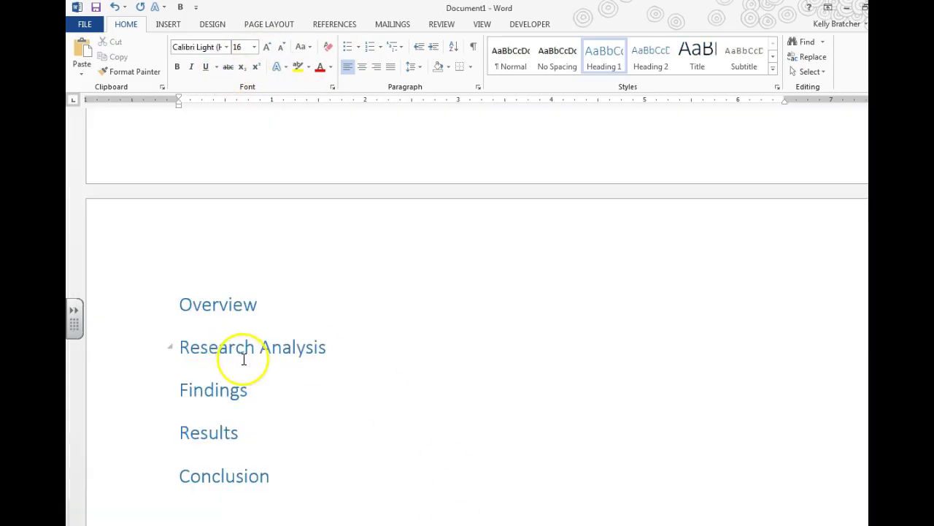
left_click(169, 25)
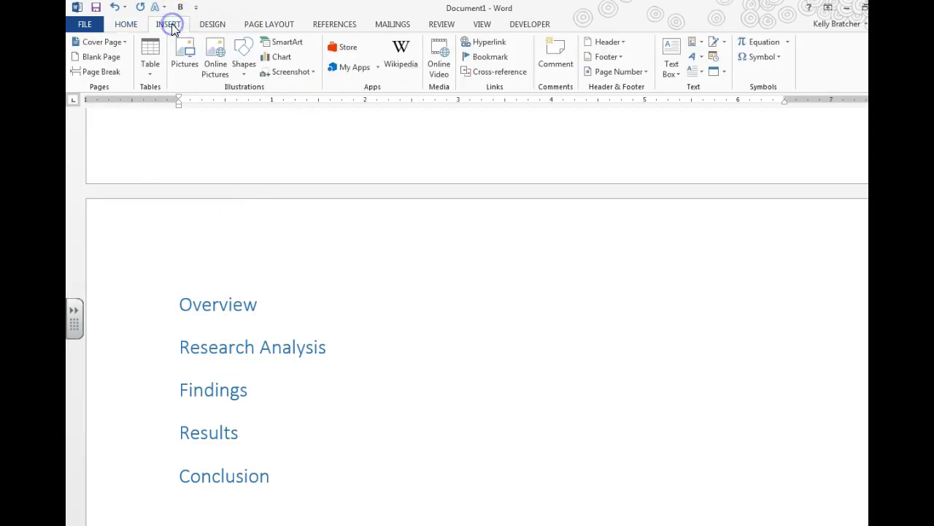
left_click(608, 42)
scroll(673, 248, "down", 3)
scroll(673, 248, "down", 5)
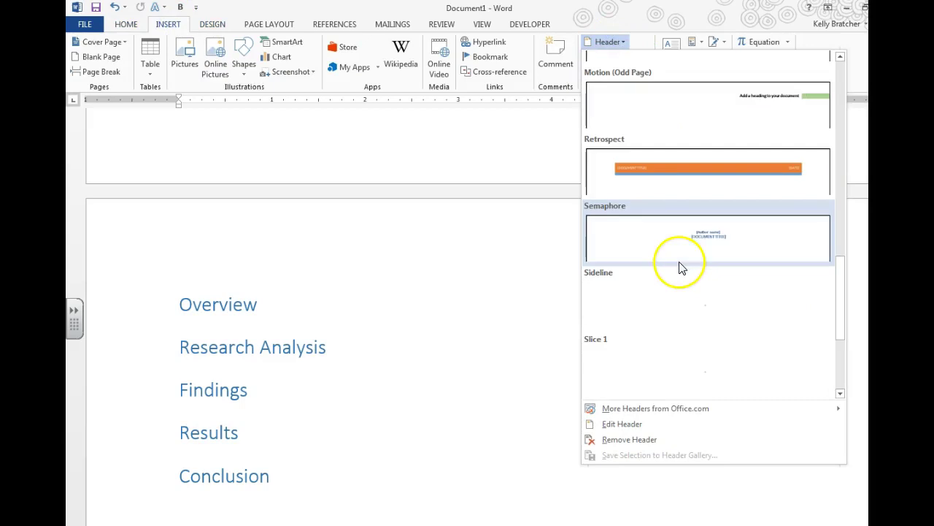
left_click(694, 179)
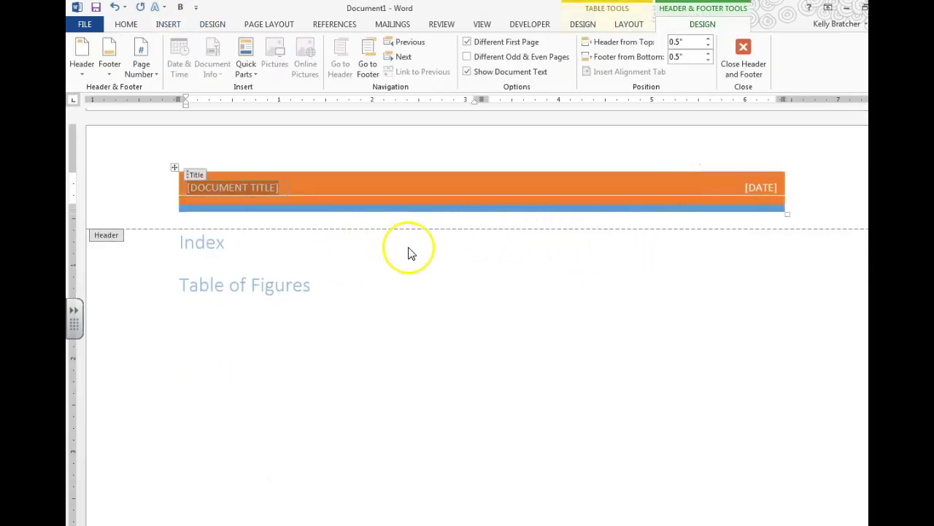
scroll(409, 253, "up", 3)
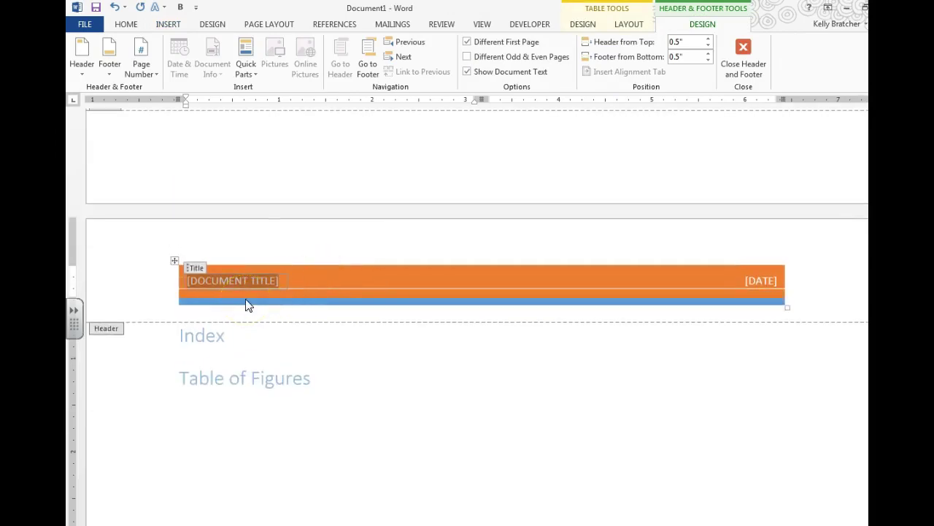
Fill the header with the title 'TECHNOLOGY IN EDUCATION' and the date 19 March 2015.
type("TECHNOLOGY IN EDUCATION")
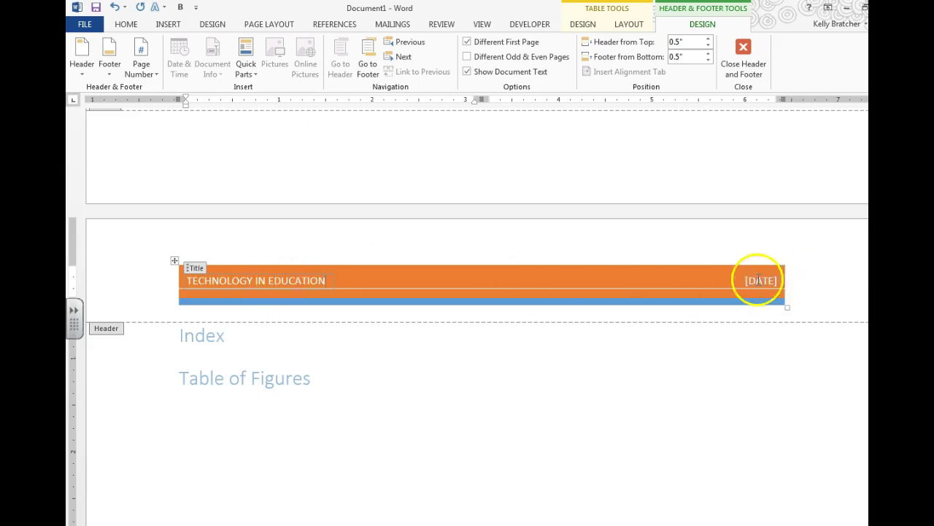
left_click(794, 280)
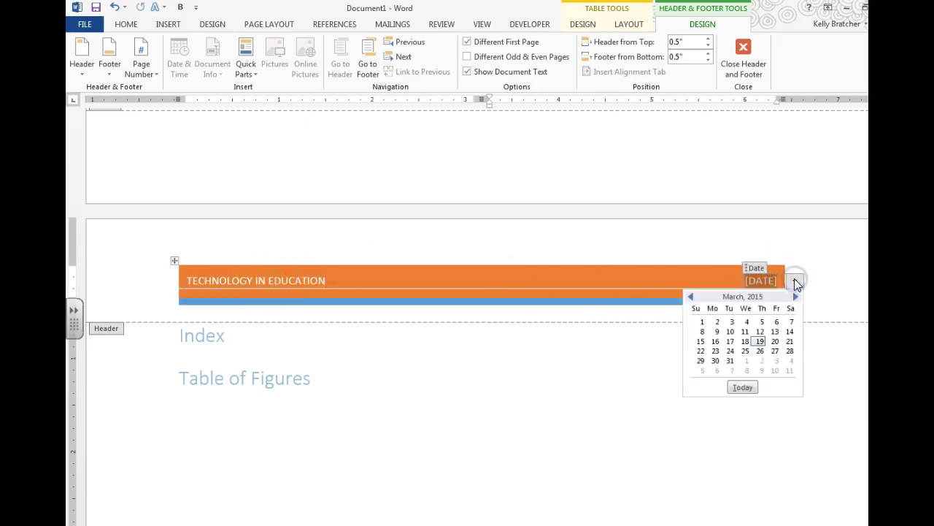
left_click(761, 341)
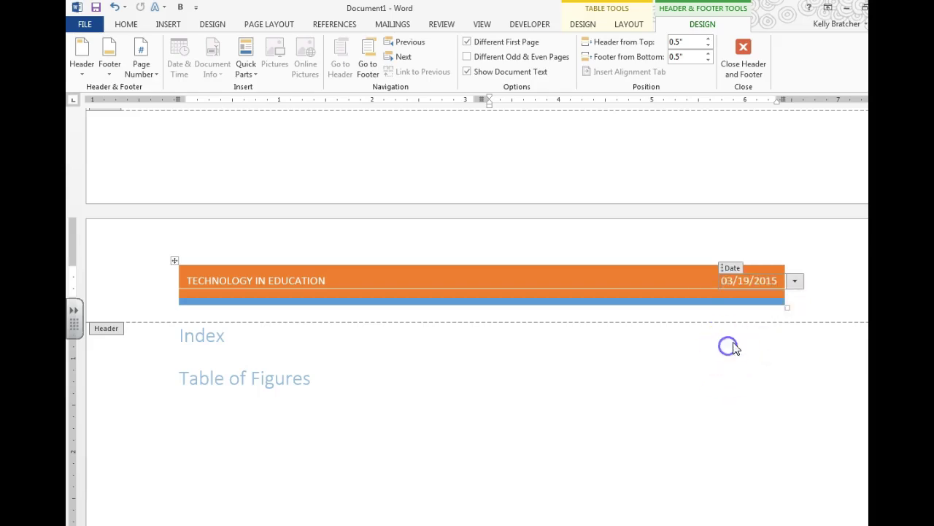
double_click(487, 410)
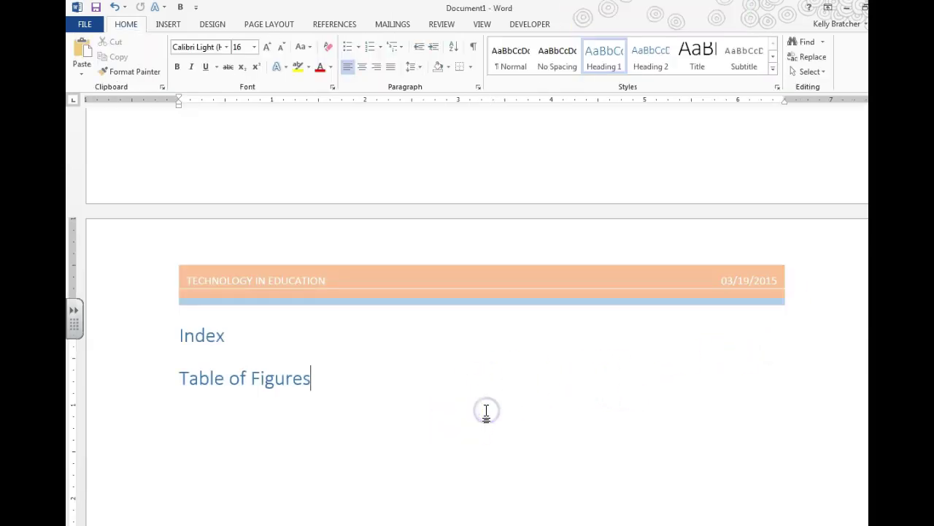
scroll(541, 398, "up", 3)
scroll(727, 467, "down", 2)
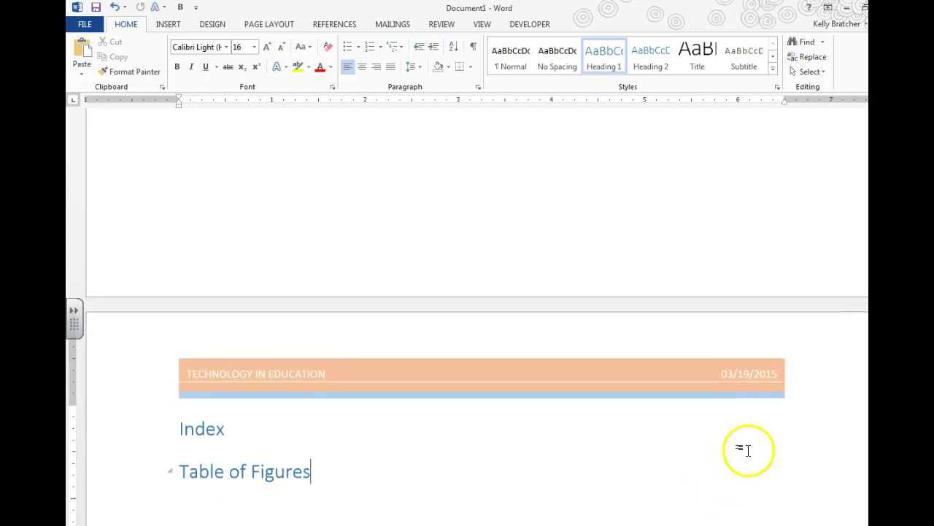
scroll(688, 241, "down", 10)
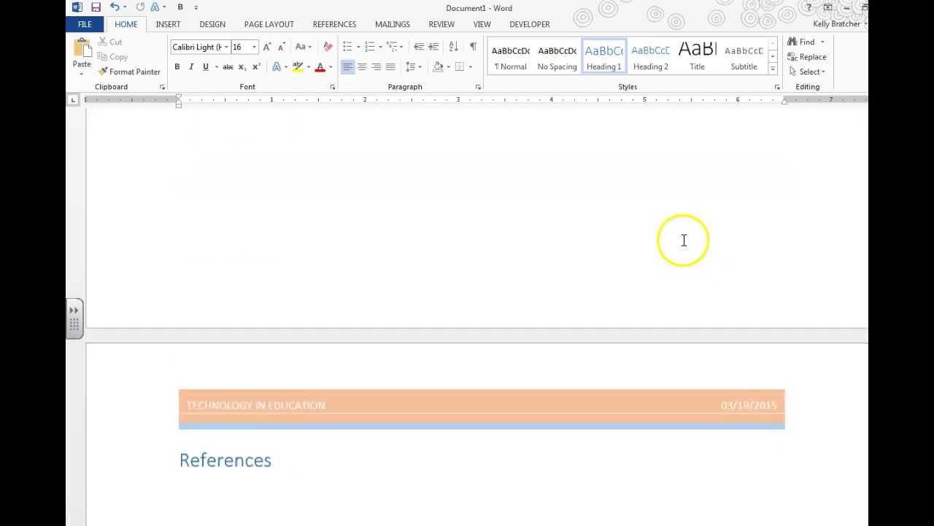
scroll(686, 269, "down", 3)
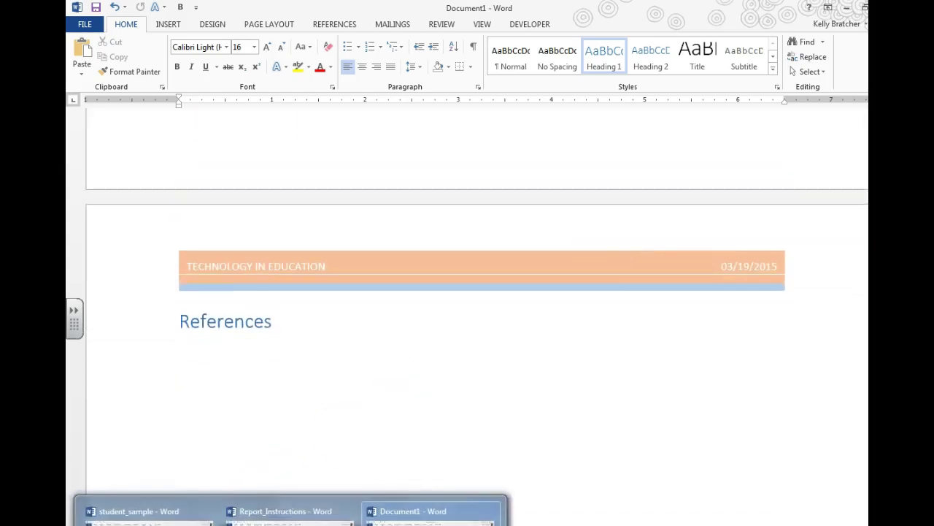
Strike through instructions 4 and 5 in Report_Instructions.
left_click(284, 511)
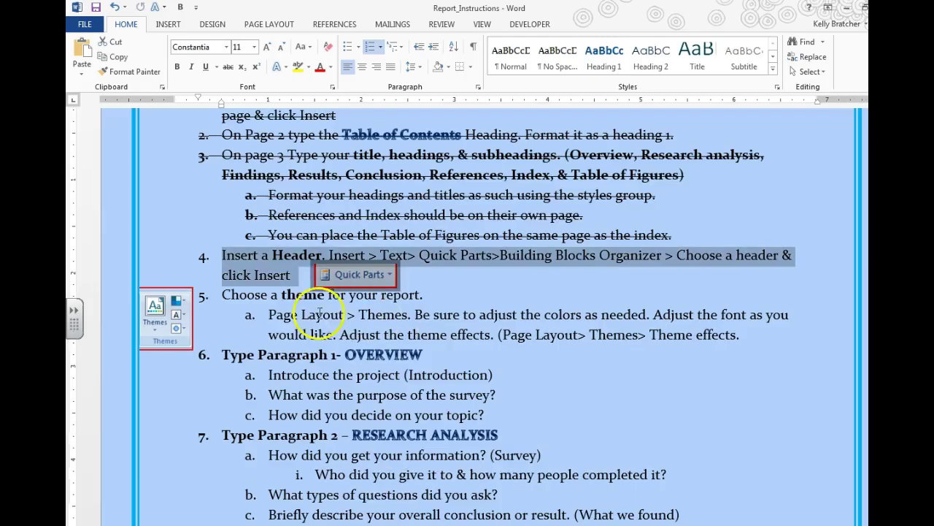
left_click(228, 66)
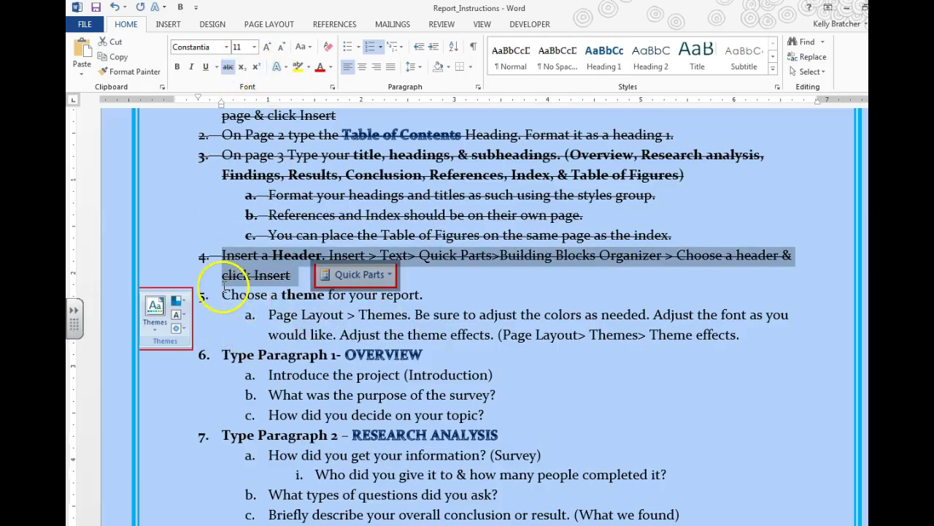
left_click_drag(222, 289, 718, 335)
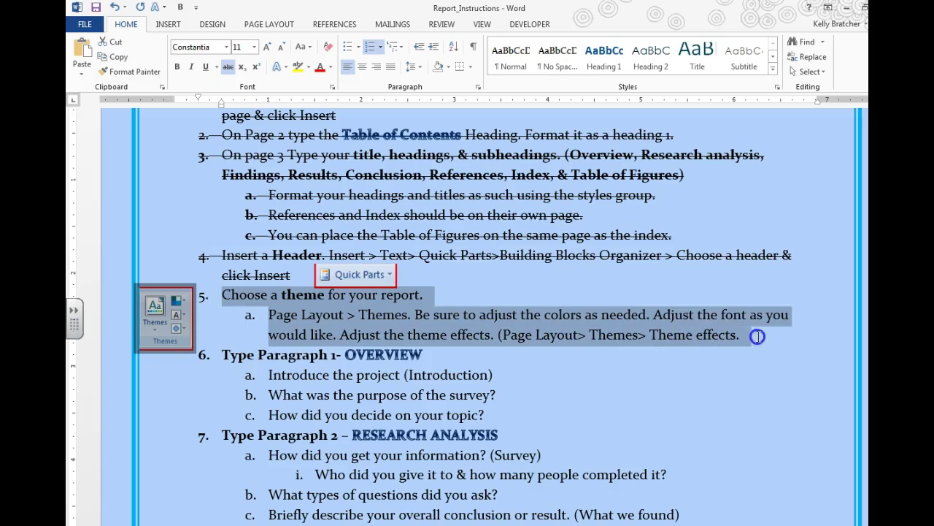
left_click(229, 67)
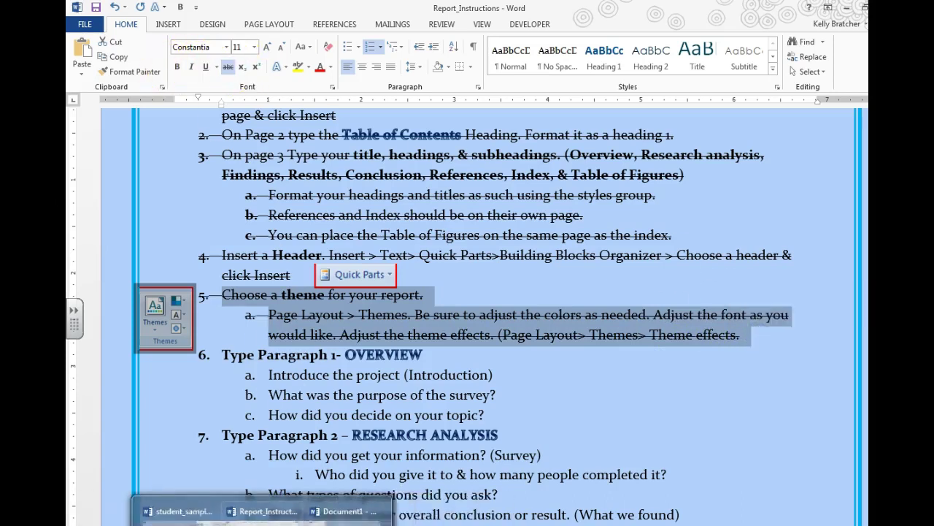
Return to the report's Design ribbon and scroll up to its cover page.
left_click(366, 512)
left_click(212, 24)
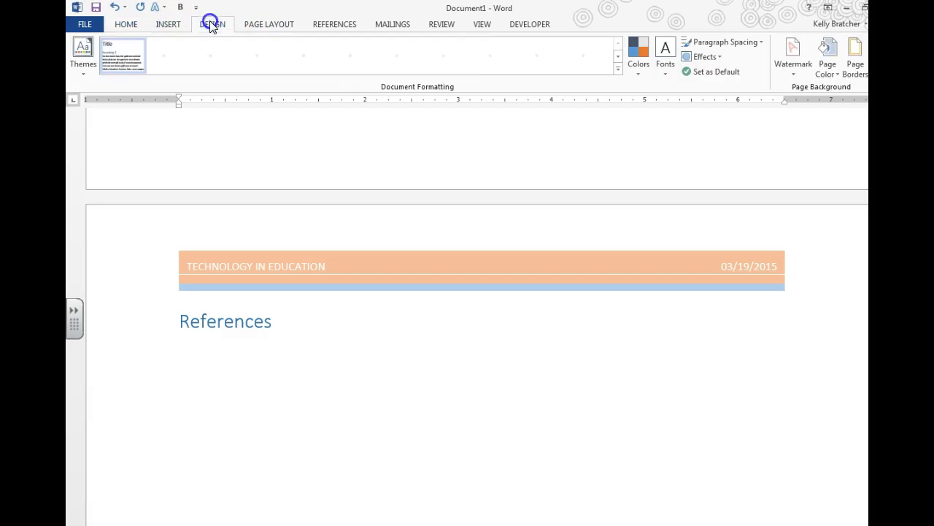
scroll(228, 240, "up", 20)
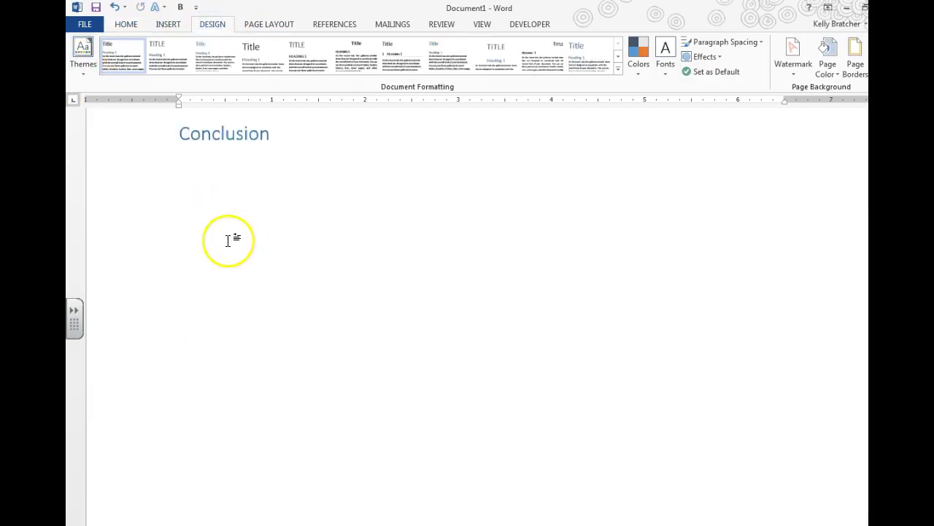
scroll(227, 241, "up", 10)
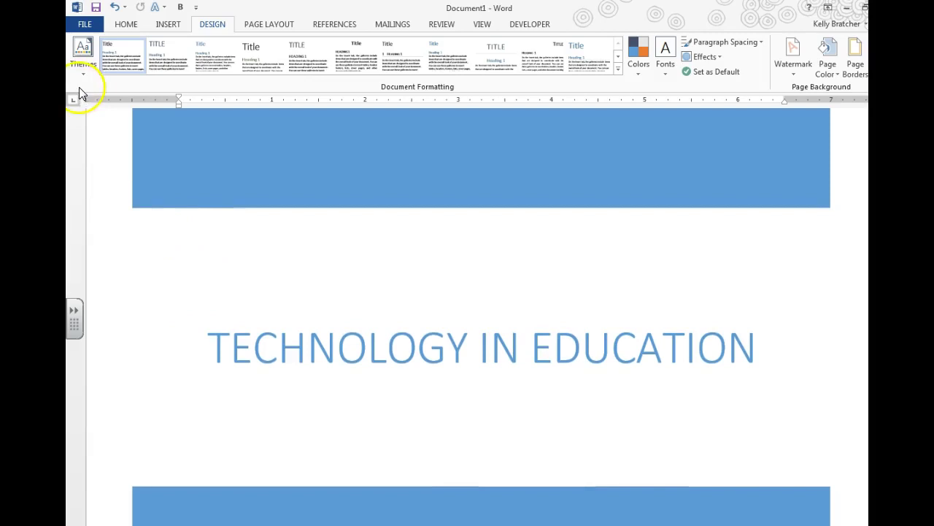
Choose Integral from the Themes gallery for the report.
left_click(78, 61)
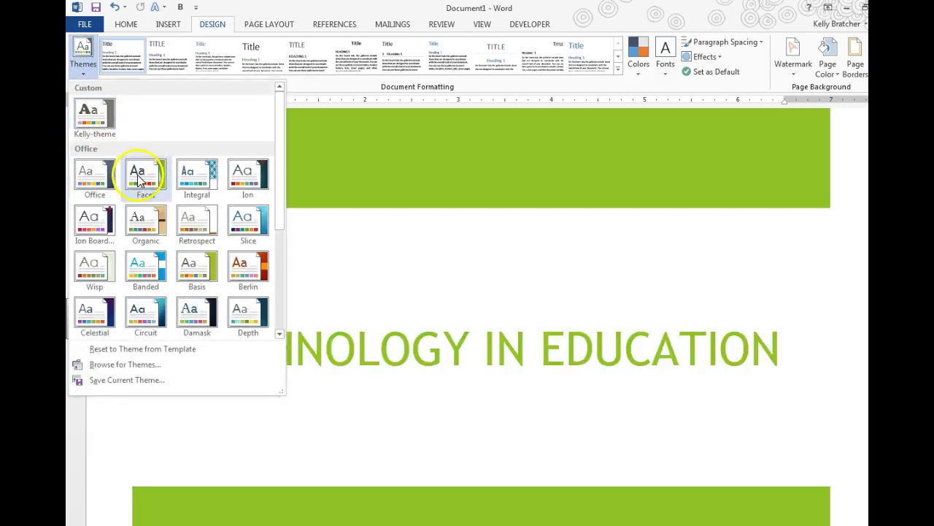
left_click(211, 175)
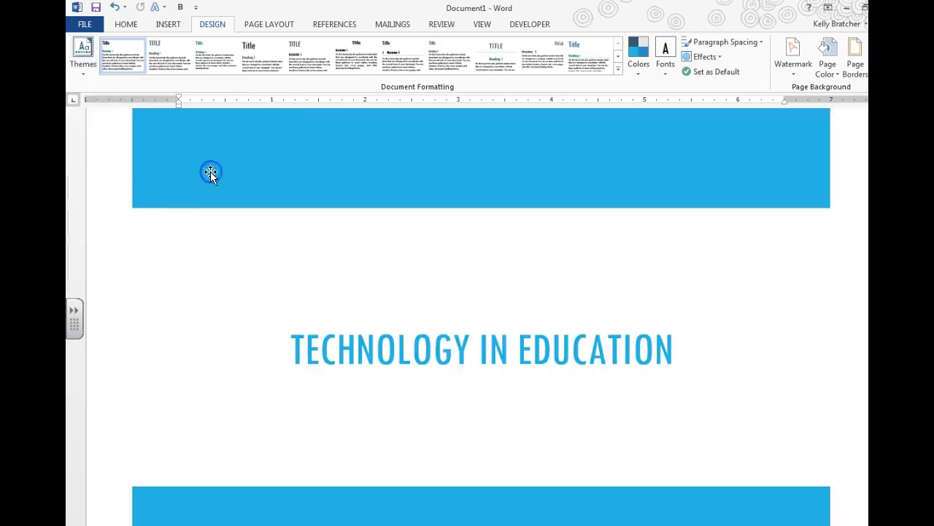
Switch the report's theme colours to the Office 2007 - 2010 set, darkening the cover to blue.
left_click(647, 68)
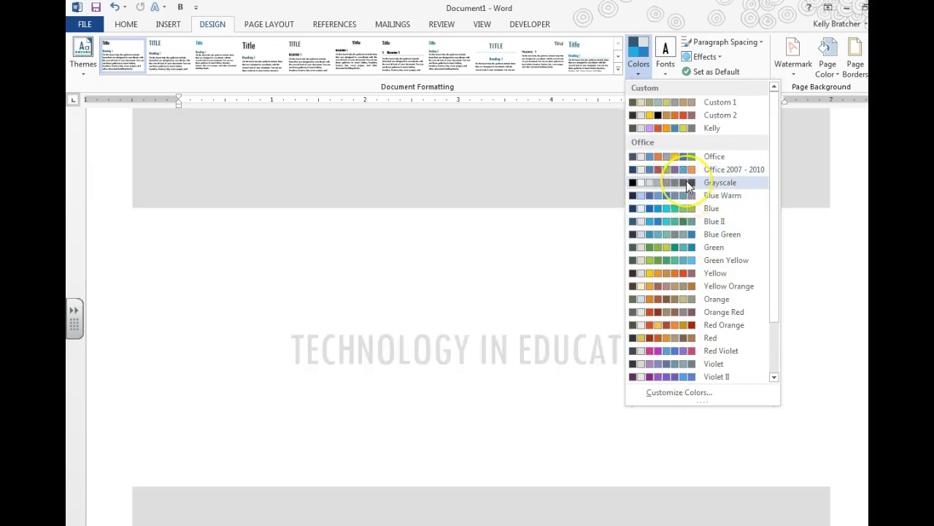
left_click(685, 169)
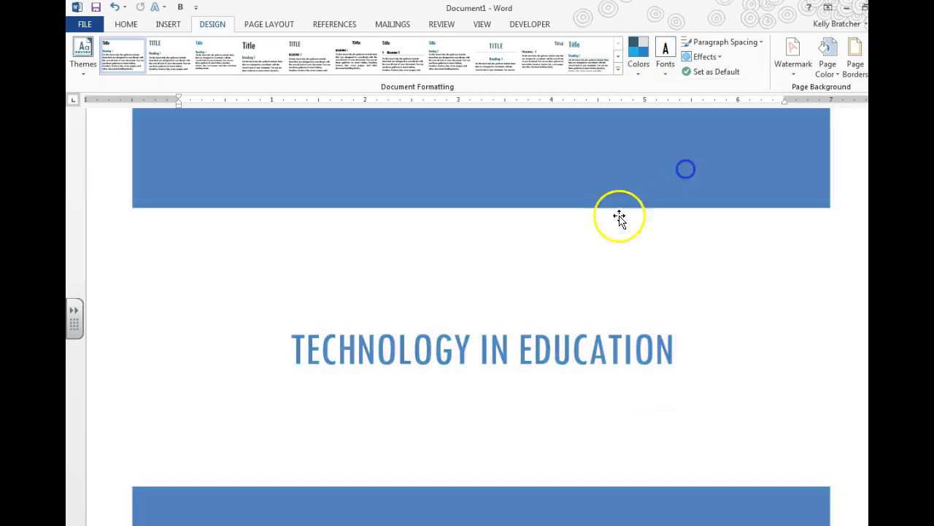
left_click(512, 277)
scroll(441, 426, "down", 10)
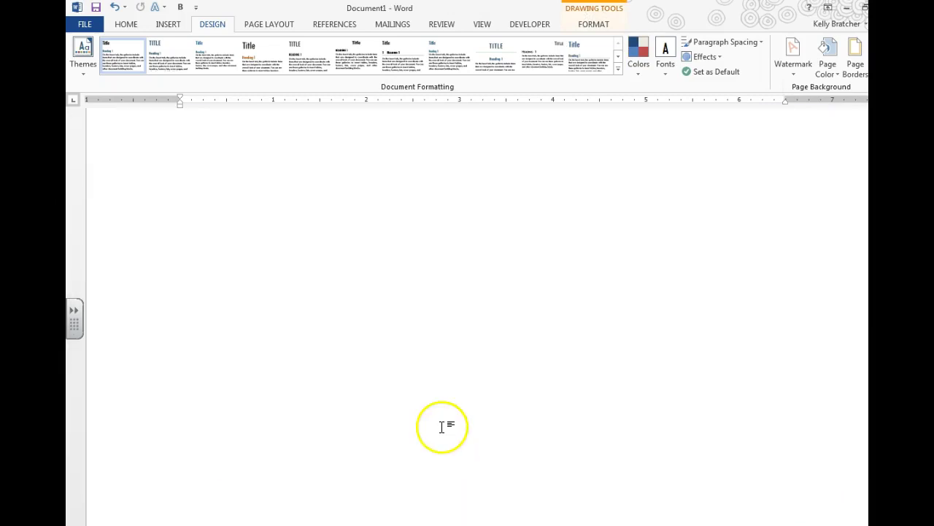
Copy the word 'Introduction' from item 6a in Report_Instructions.
left_click(285, 509)
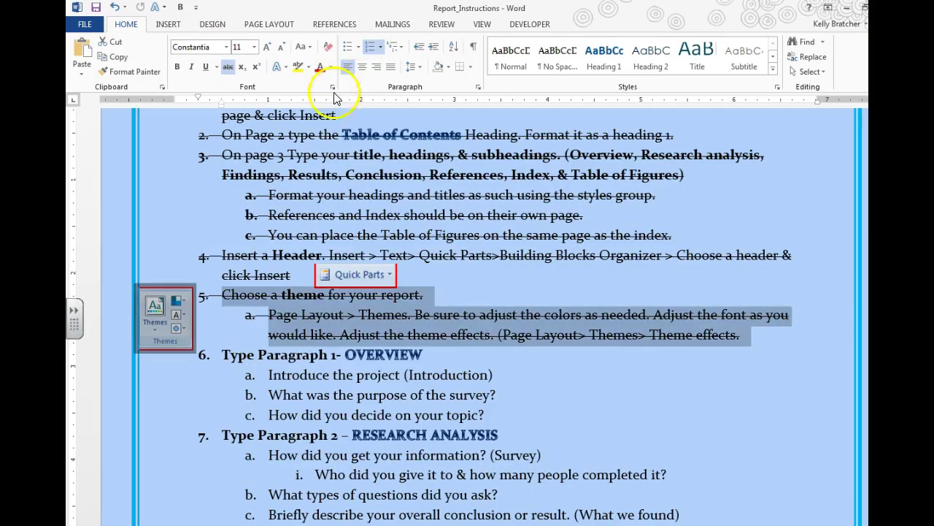
left_click(292, 370)
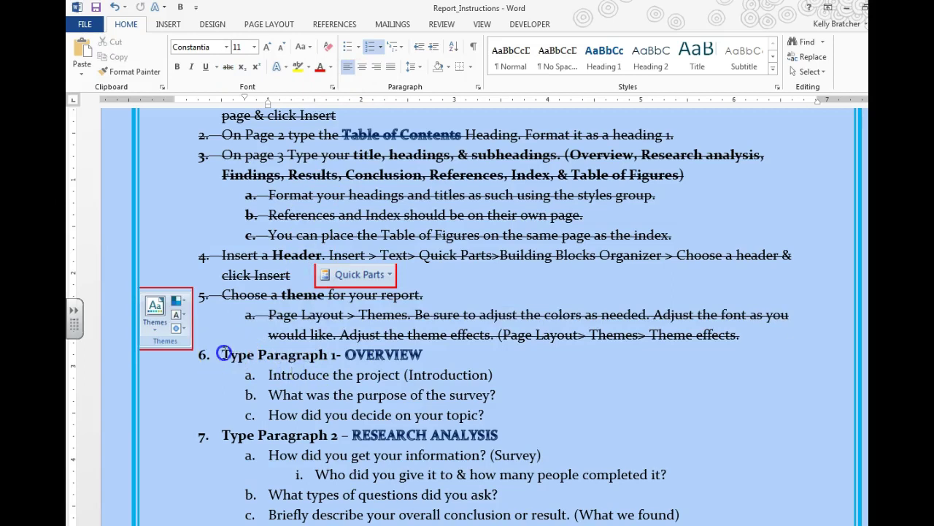
left_click_drag(222, 353, 499, 413)
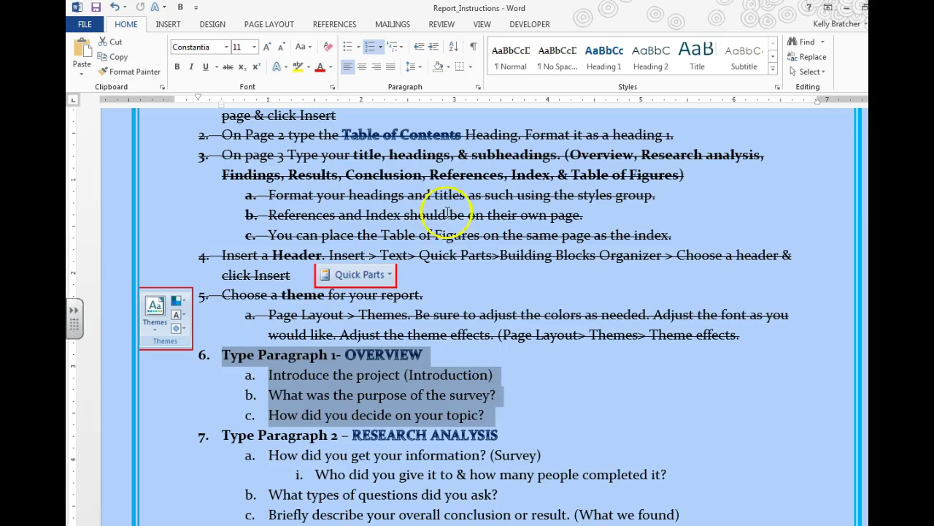
left_click(346, 377)
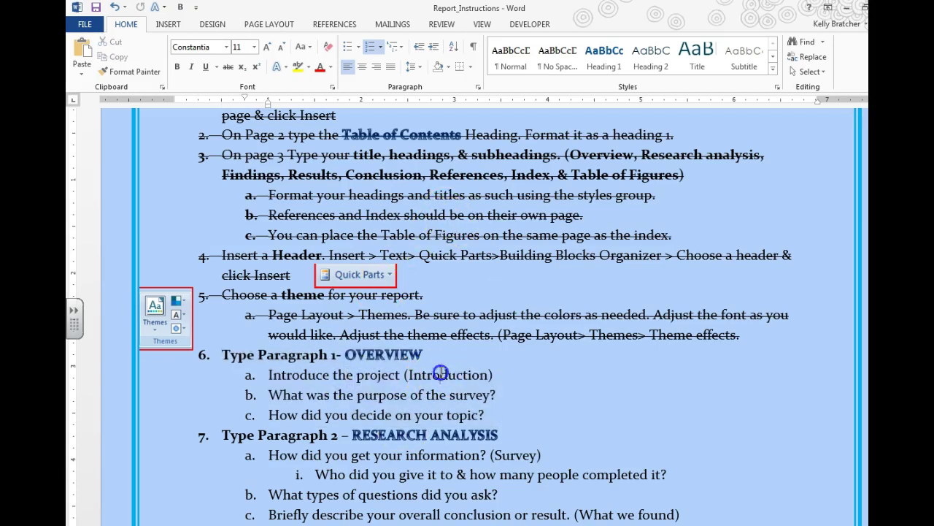
double_click(438, 374)
right_click(436, 374)
left_click(466, 397)
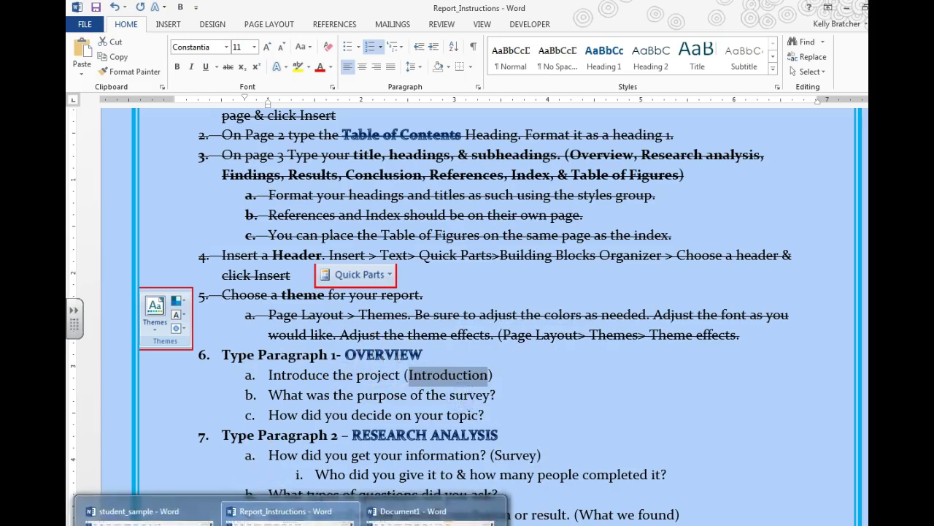
Add 'Introduction' on a new line below Overview and style it as Heading 2.
left_click(416, 509)
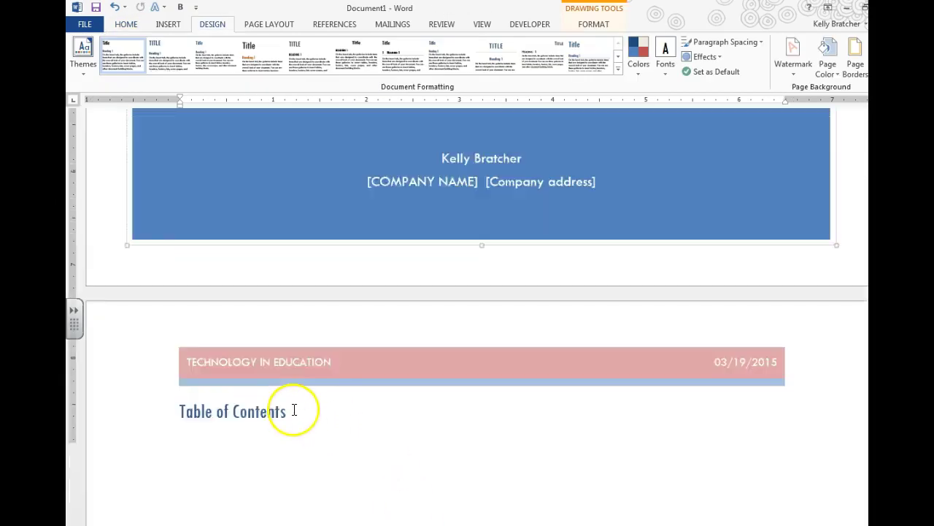
scroll(278, 416, "up", 10)
scroll(278, 416, "down", 10)
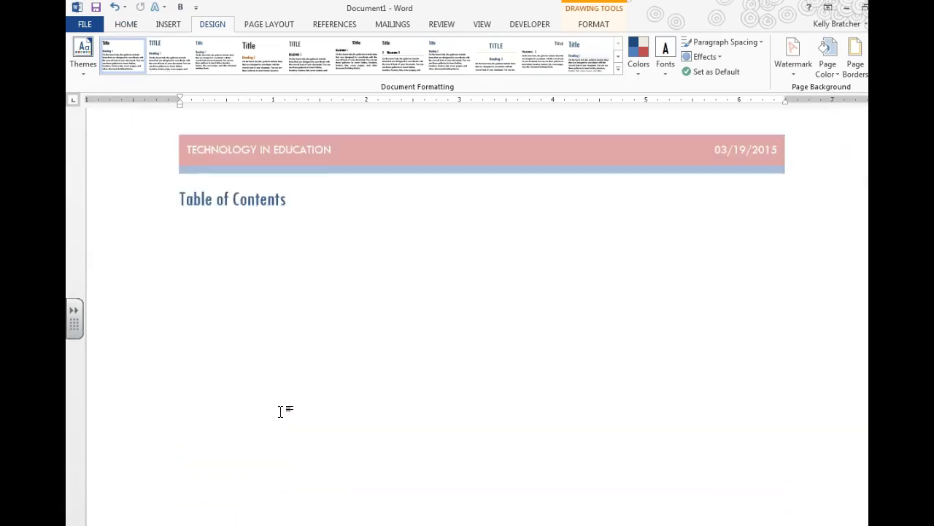
left_click(245, 161)
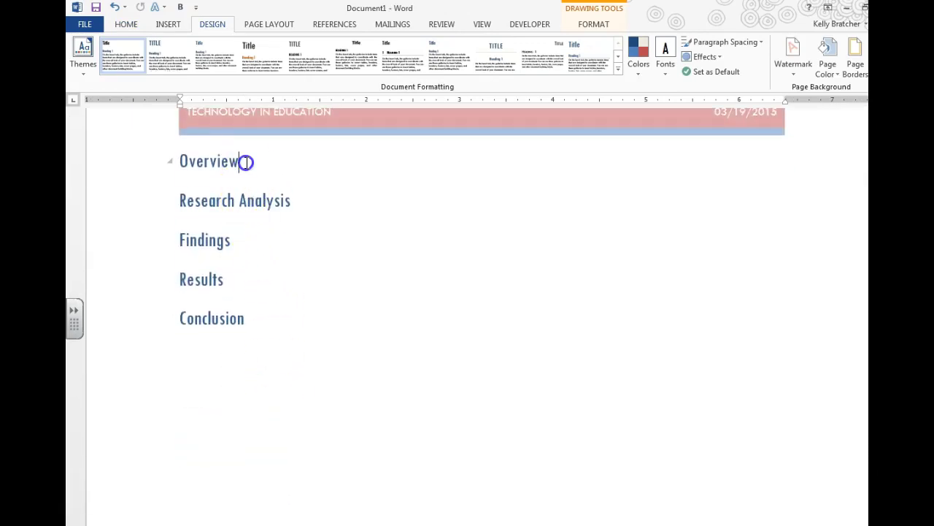
key("Return")
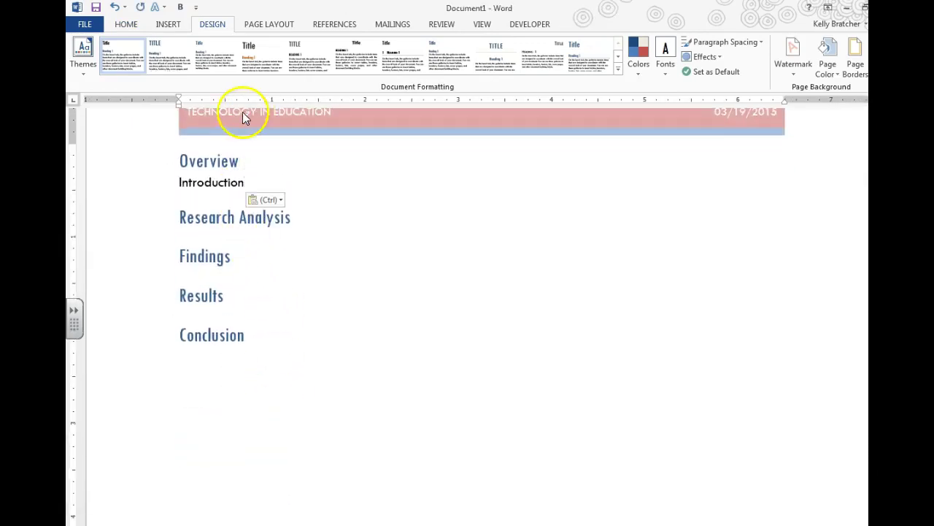
left_click(126, 24)
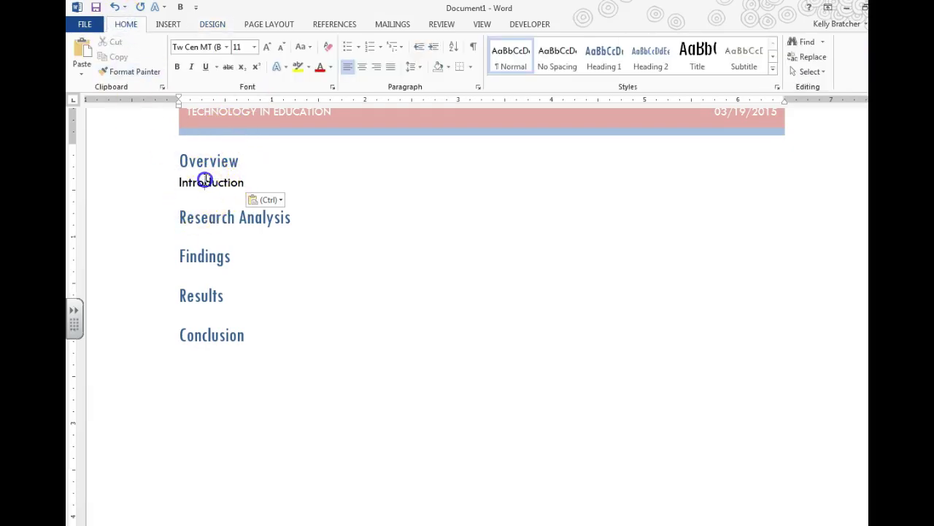
triple_click(210, 182)
left_click(644, 54)
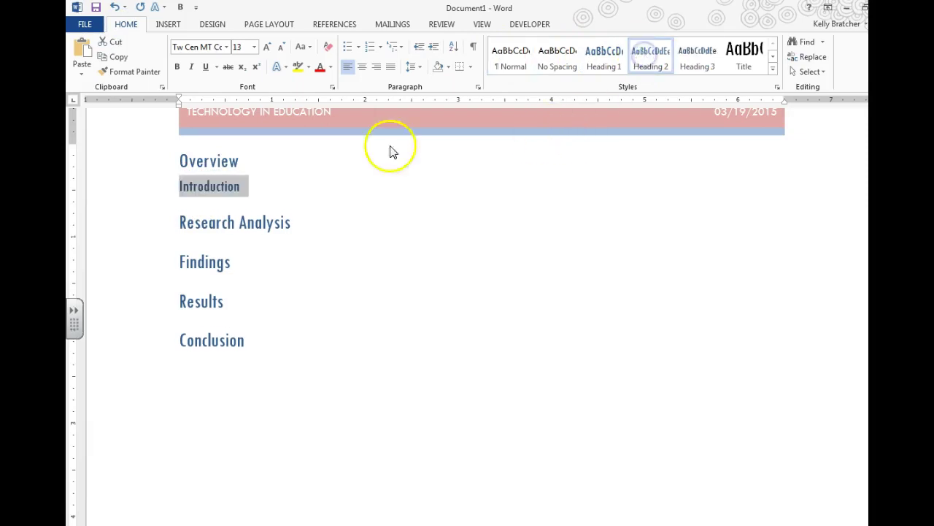
Copy the word 'purpose' from Report_Instructions and return to Document1.
left_click(285, 511)
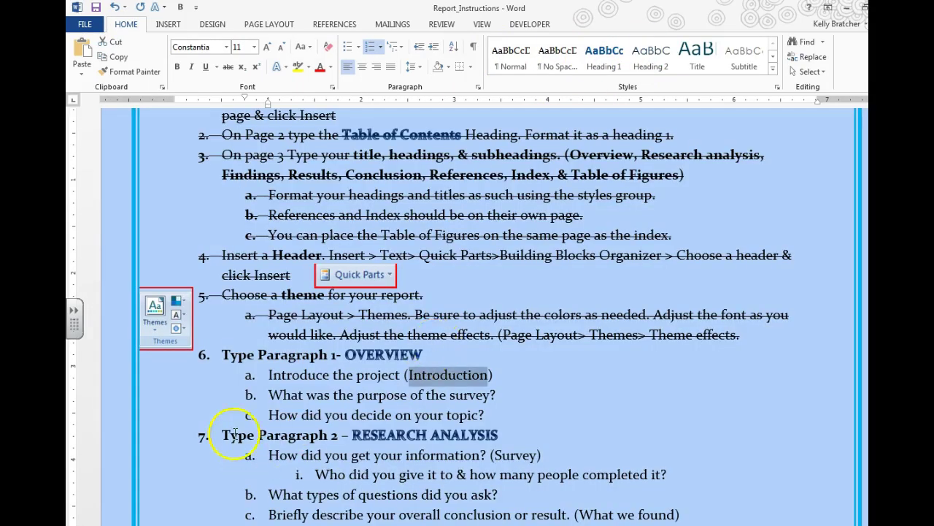
double_click(372, 396)
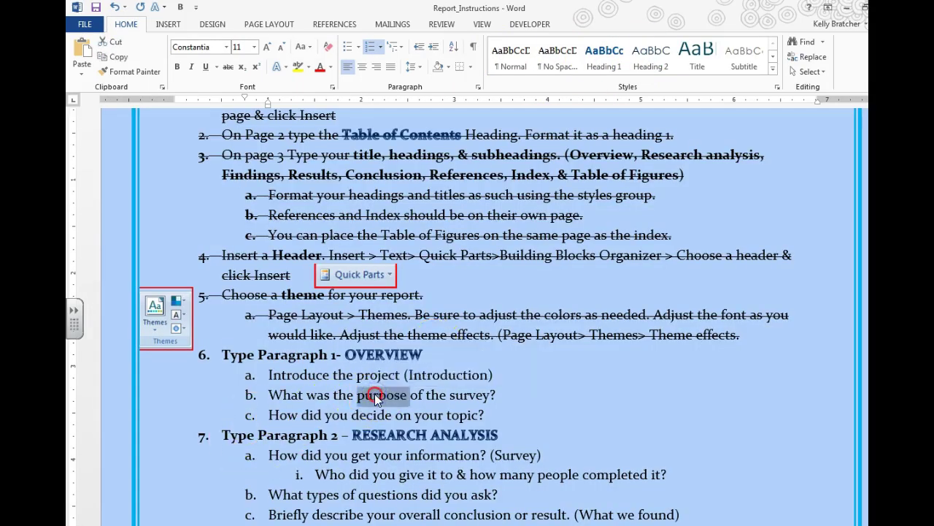
right_click(376, 396)
left_click(405, 160)
mouse_move(290, 525)
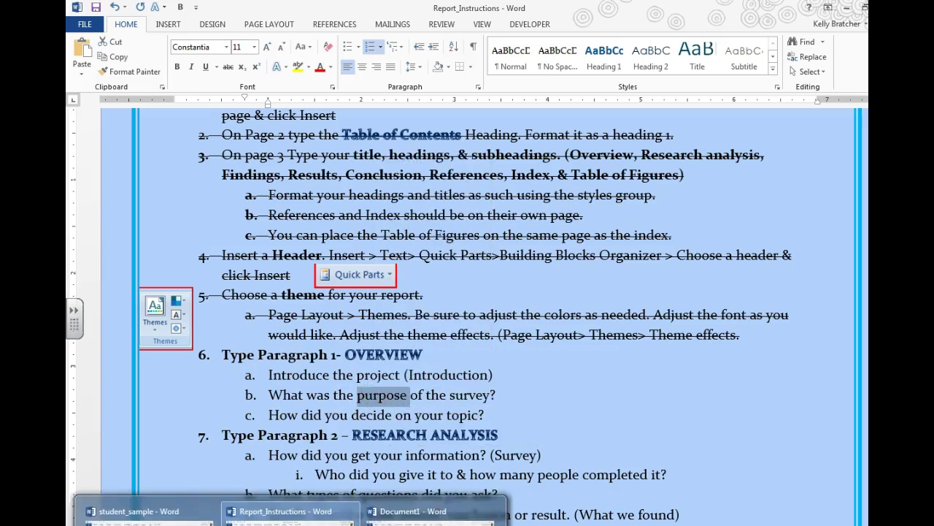
left_click(379, 509)
Paste 'purpose' as plain text (Keep Text Only) on a new line below Introduction.
left_click(267, 190)
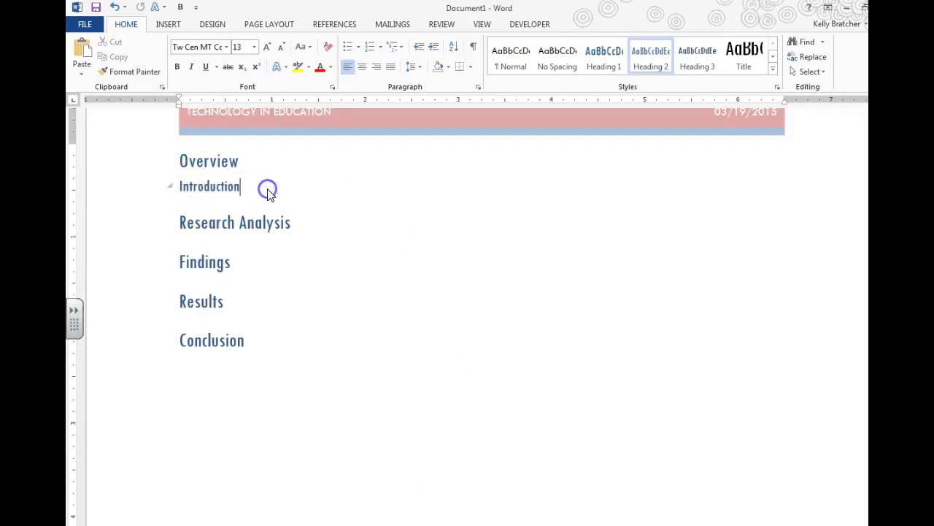
key("Return")
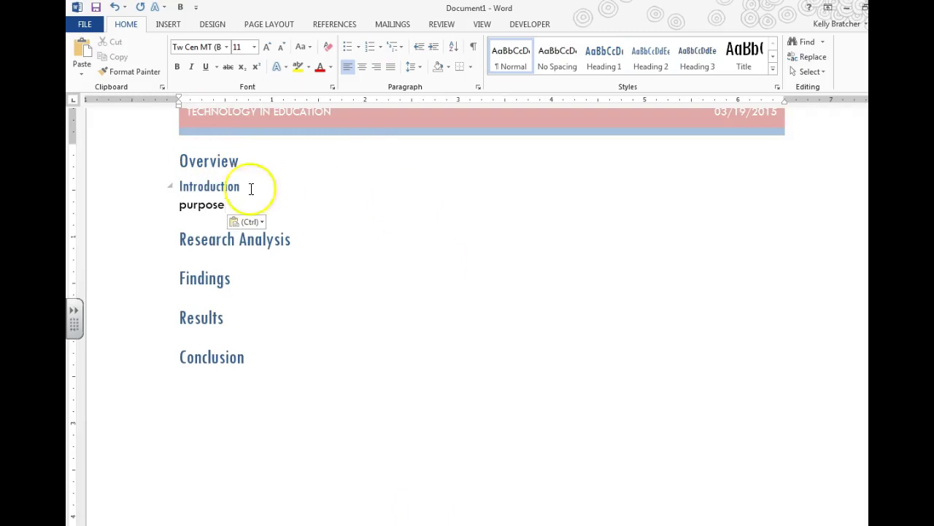
left_click(252, 221)
left_click(288, 253)
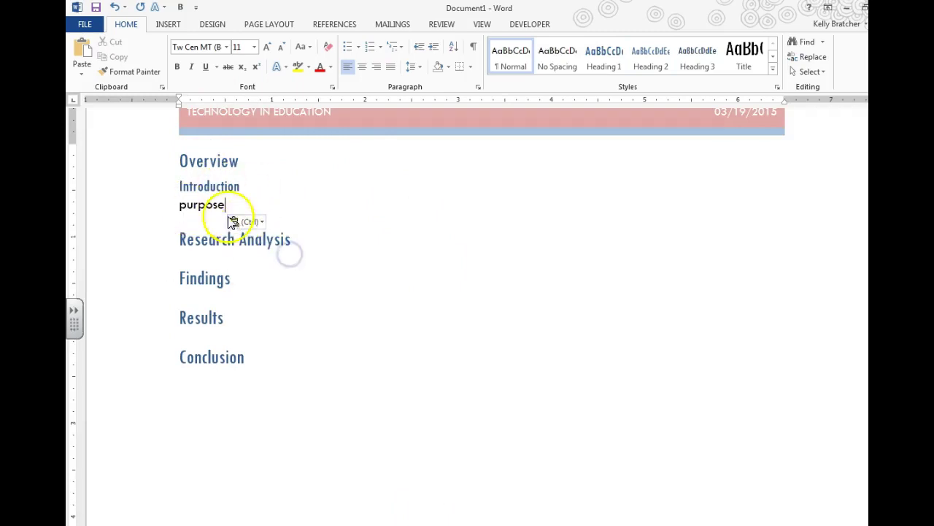
left_click(252, 222)
left_click(295, 256)
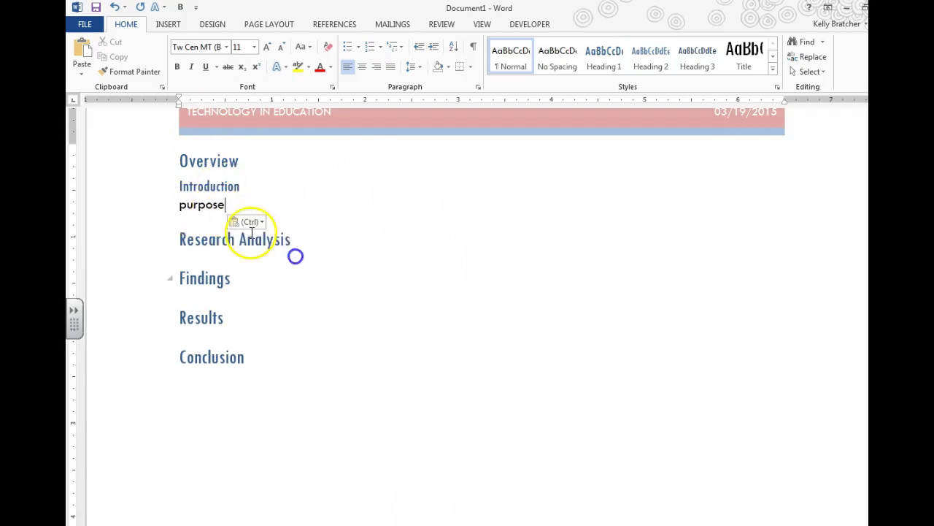
Style Purpose as Heading 2 and capitalise its first letter.
double_click(205, 206)
left_click(650, 58)
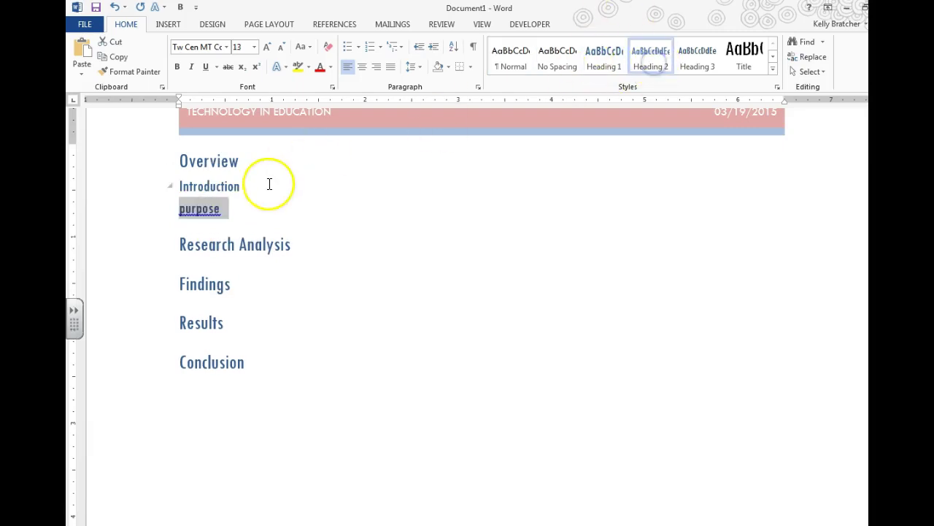
left_click(187, 210)
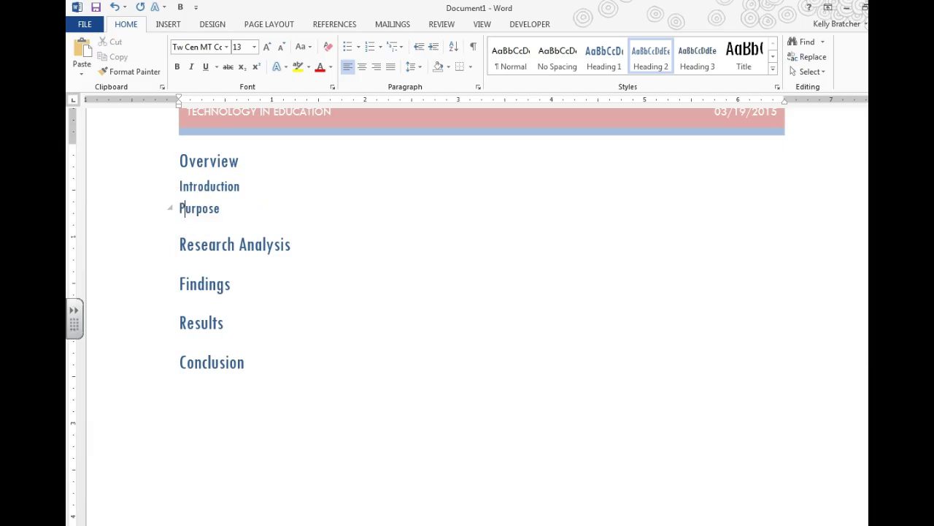
left_click(357, 241)
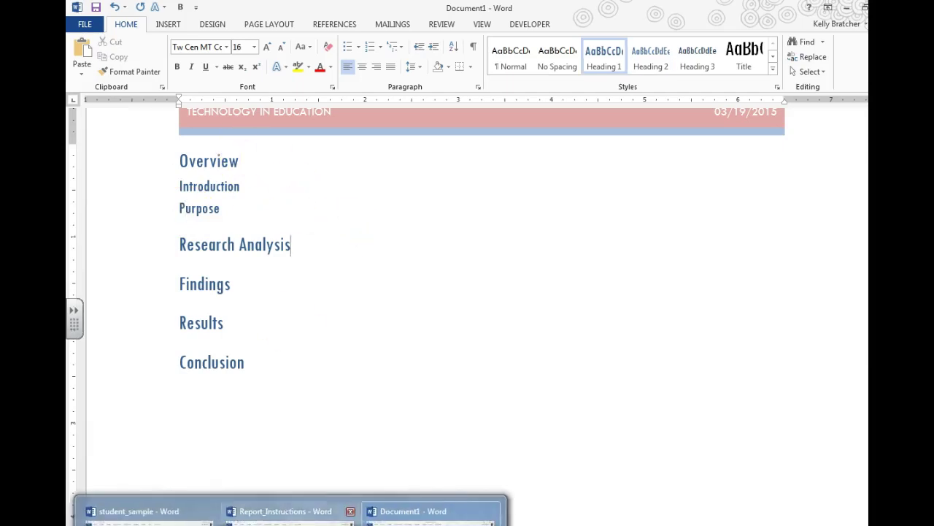
left_click(284, 511)
left_click(330, 415)
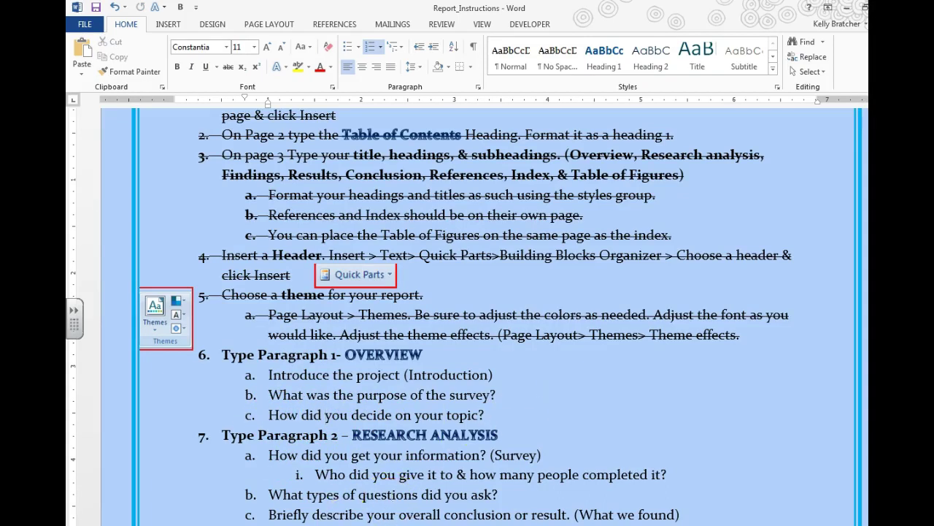
Add 'The Topic' below Purpose as a third Heading 2 subheading.
mouse_move(290, 523)
left_click(409, 511)
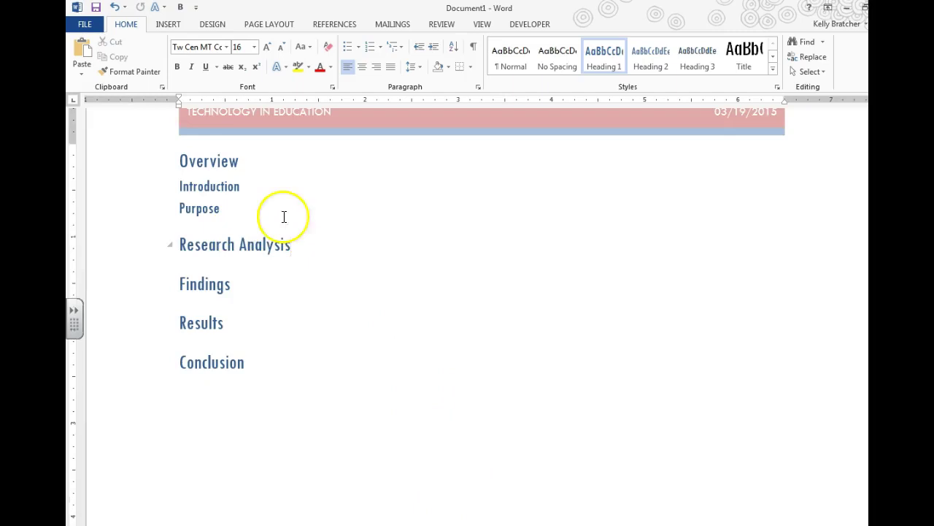
left_click(243, 209)
key("Return")
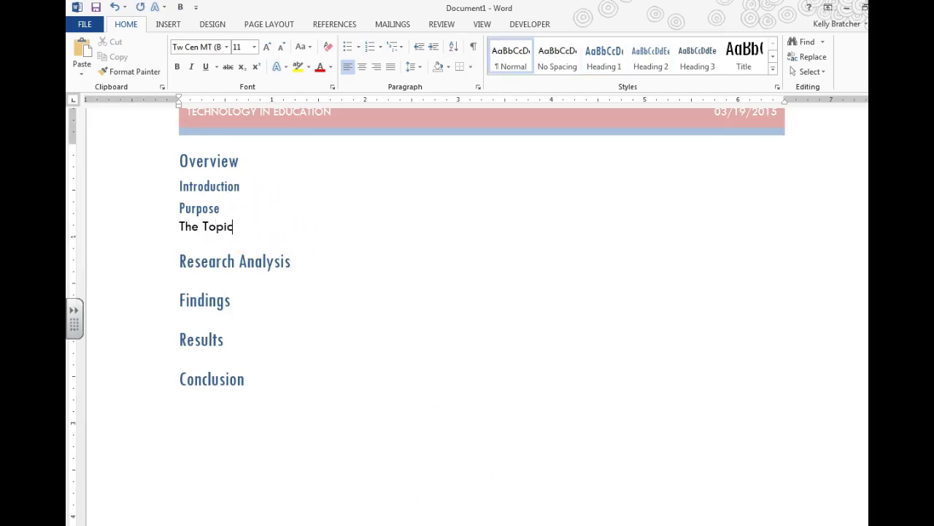
left_click_drag(222, 227, 173, 227)
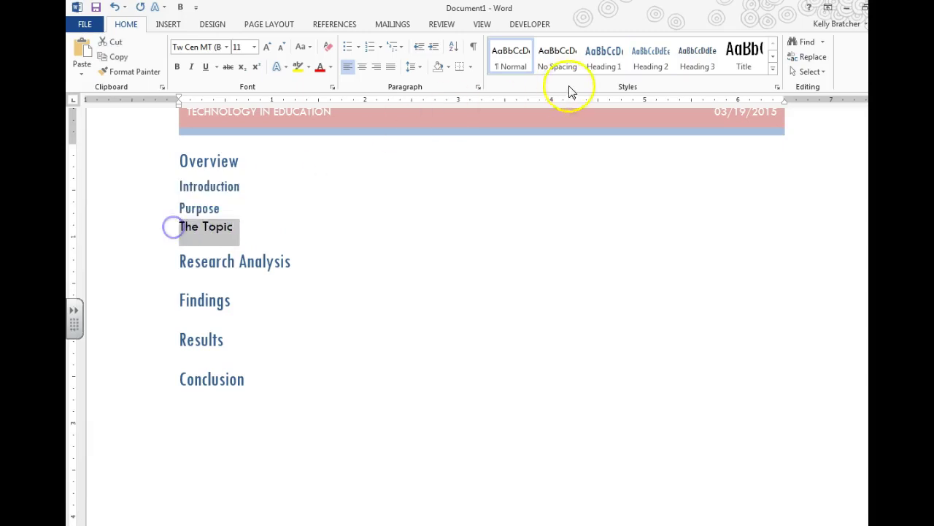
left_click(639, 58)
Check the Overview subheadings, then show the Findings through Conclusion items in Report_Instructions.
left_click_drag(374, 235, 171, 170)
left_click(328, 240)
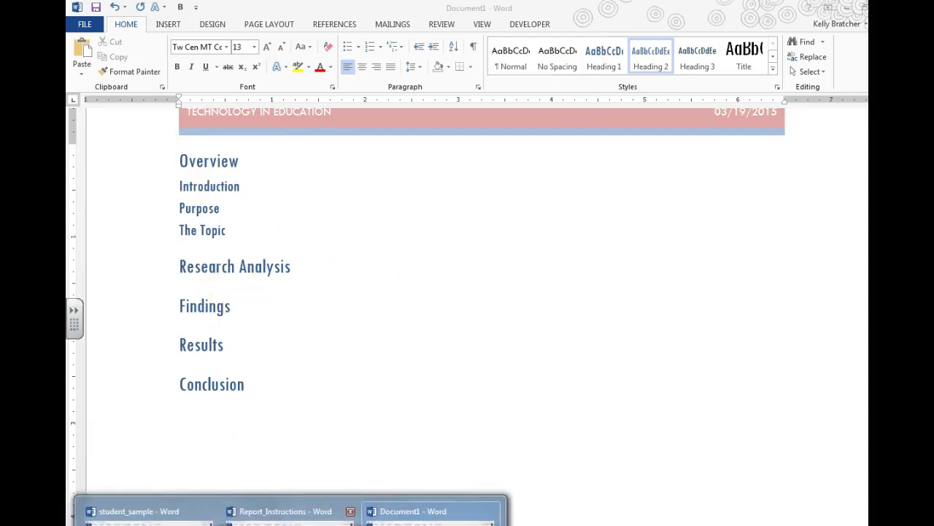
left_click(291, 512)
scroll(317, 426, "down", 5)
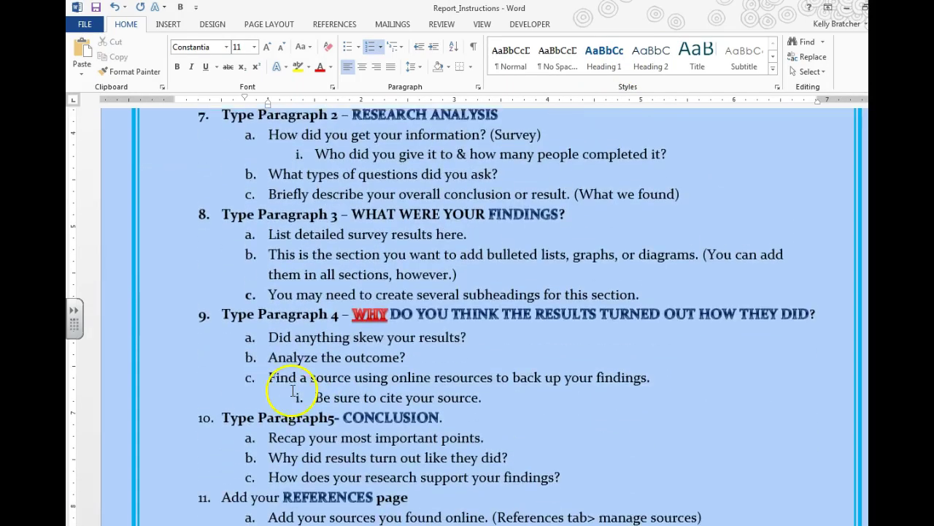